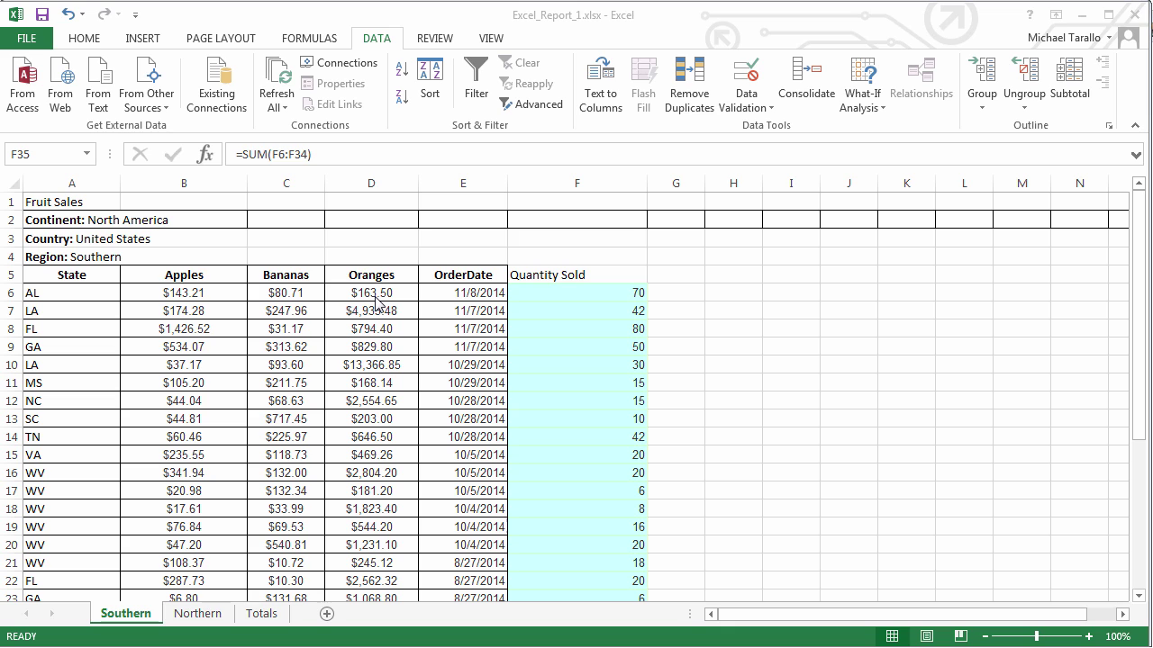
Switch from the Southern fruit-sales sheet in Excel to the Qlik Sense CrossTable load script
key(alt+Tab)
key(alt+Tab)
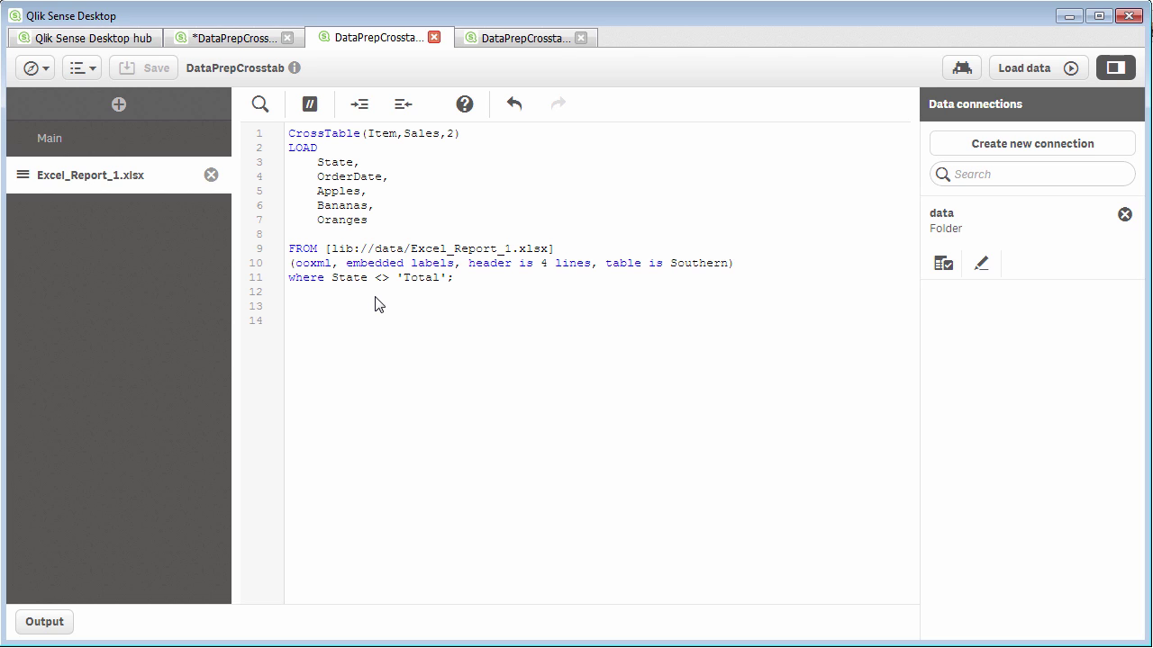
Return to Excel_Report_1.xlsx to view the Southern sheet's Quantity Sold column
key(alt+Tab)
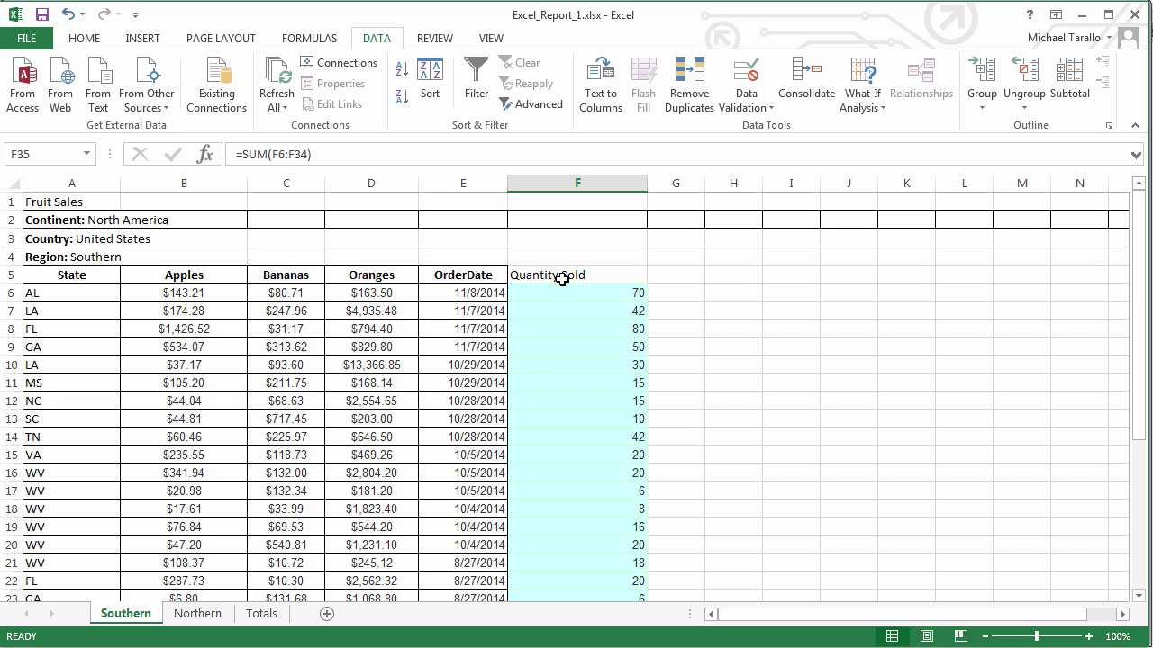
Add a 'United States' as Country line above State in the LOAD
key(alt+Tab)
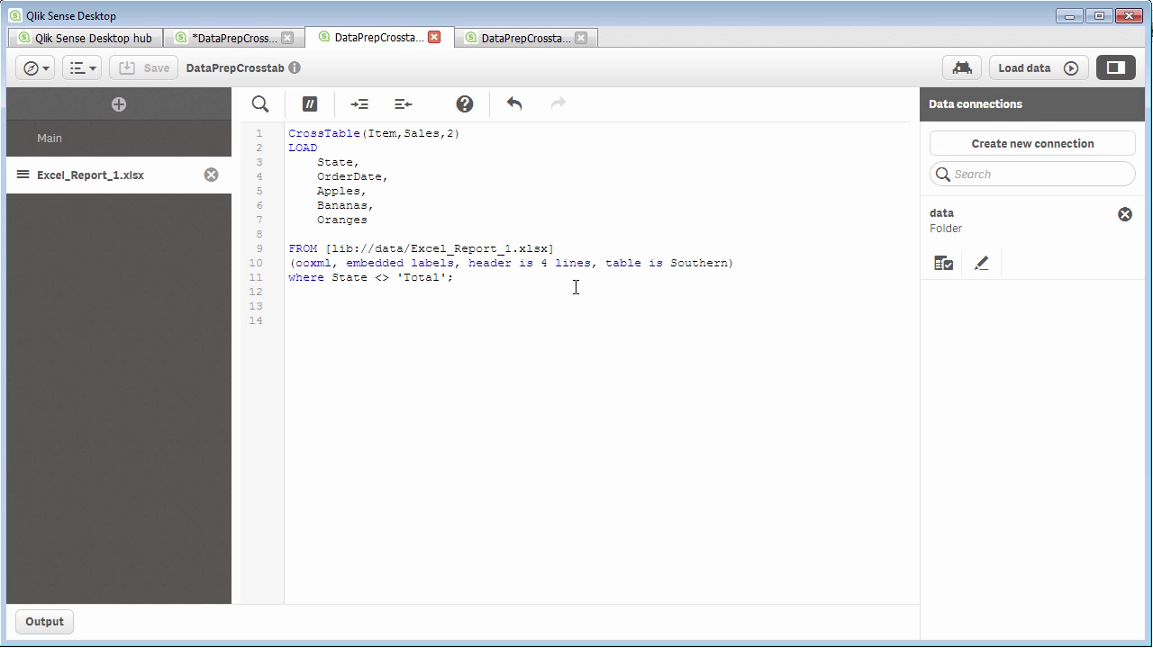
click(391, 168)
key(Return)
key(Return)
key(Up)
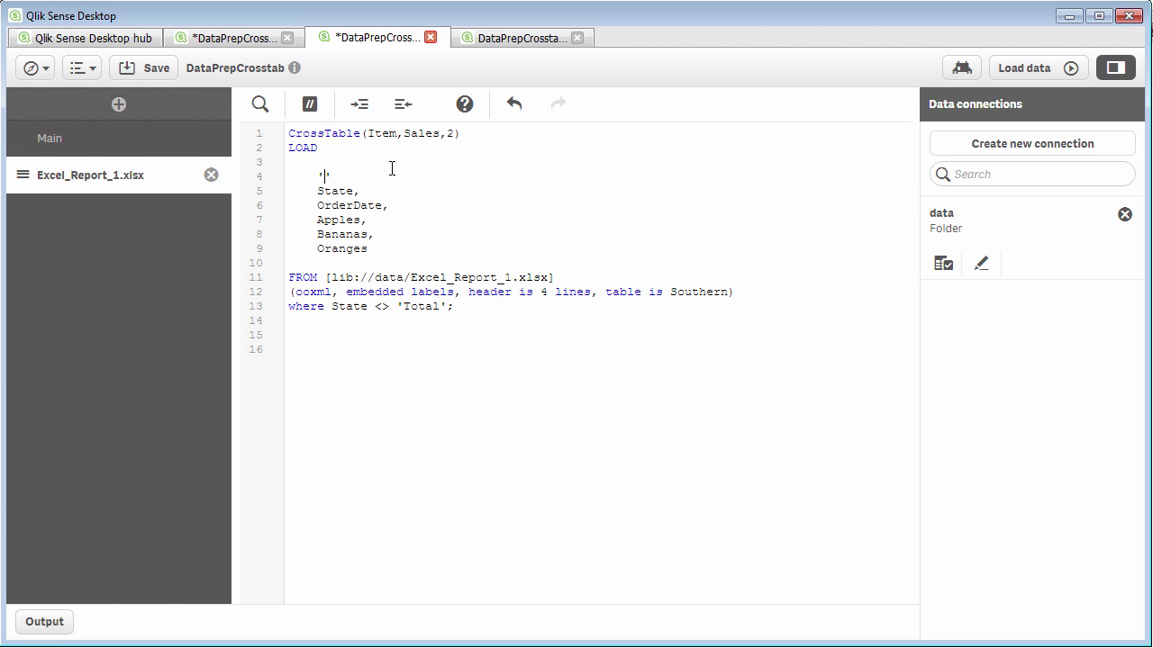
text(Uns)
key(BackSpace)
text(ited States' as Country,)
Add a 'Southern' as Region line above the Country line
key(Return)
key(Up)
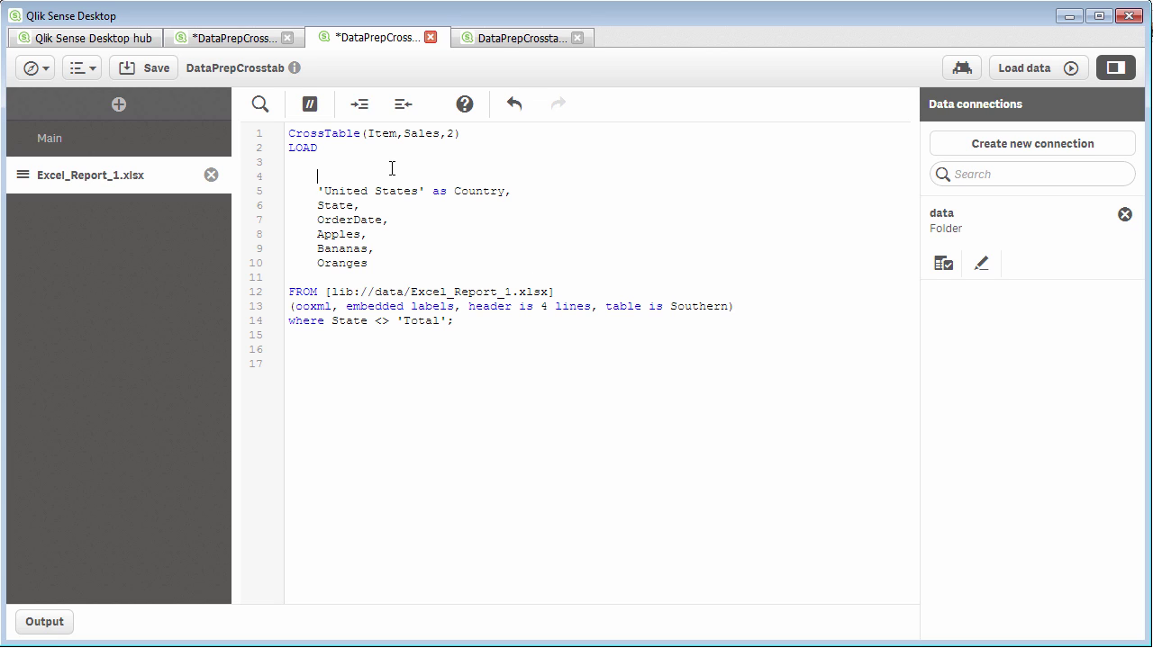
text(S)
key(BackSpace)
text('Southern' as Region,)
Add Year(OrderDate) as Year and Month(OrderDate) as Month after OrderDate in the LOAD
key(Return)
text(Year)
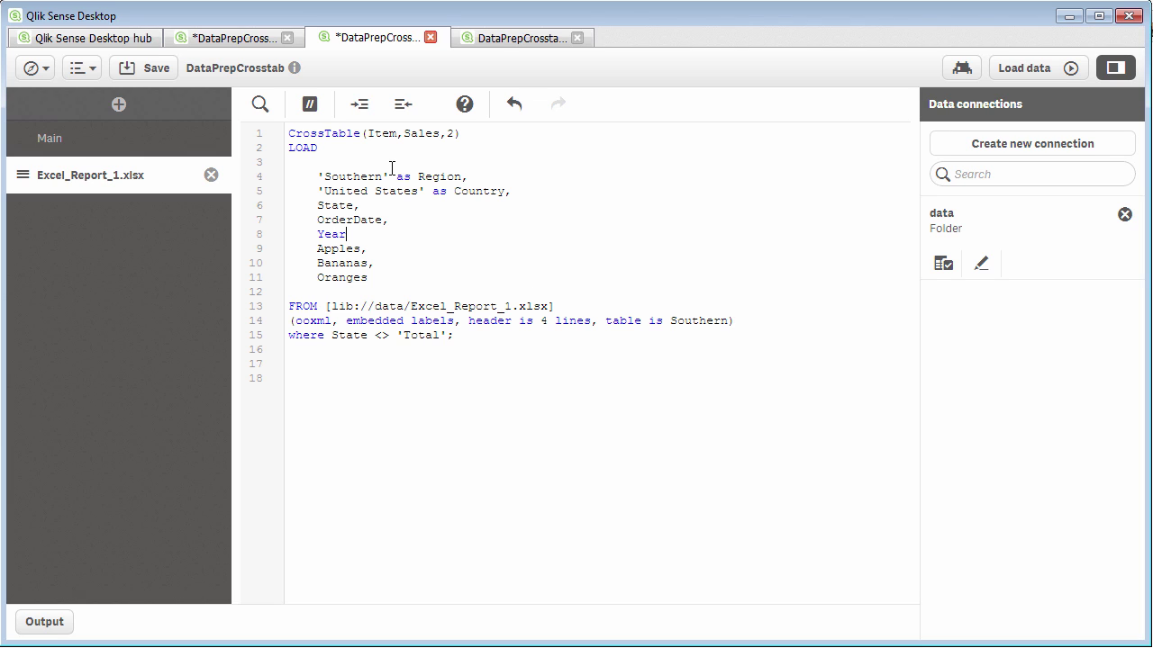
text((OrderDate)
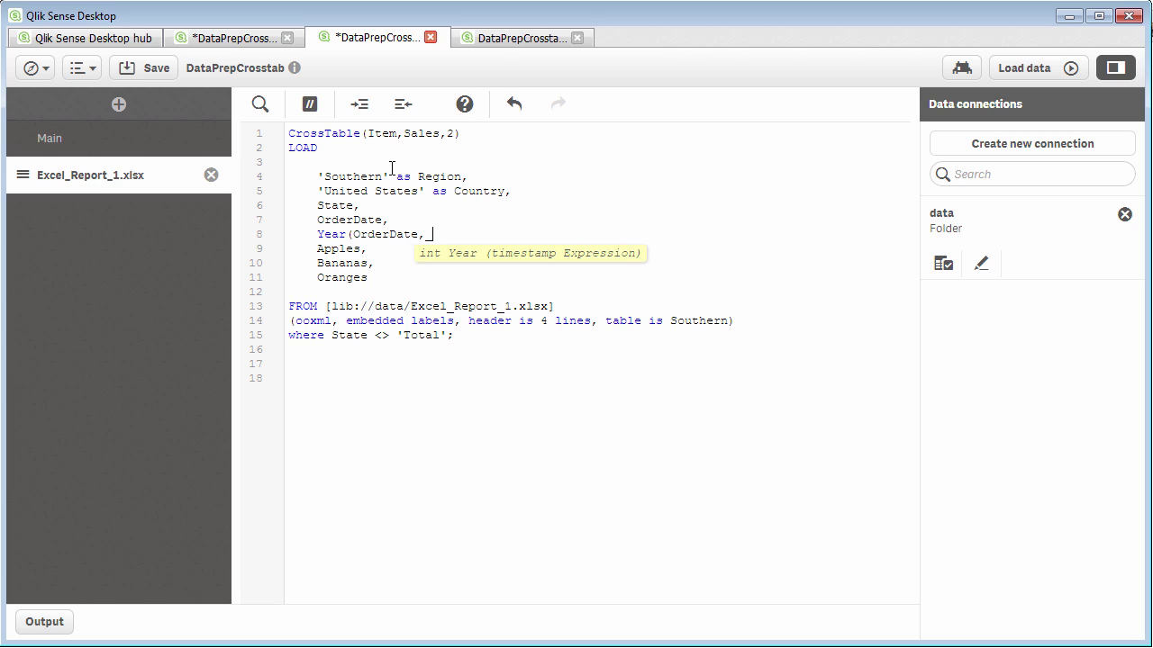
text() a)
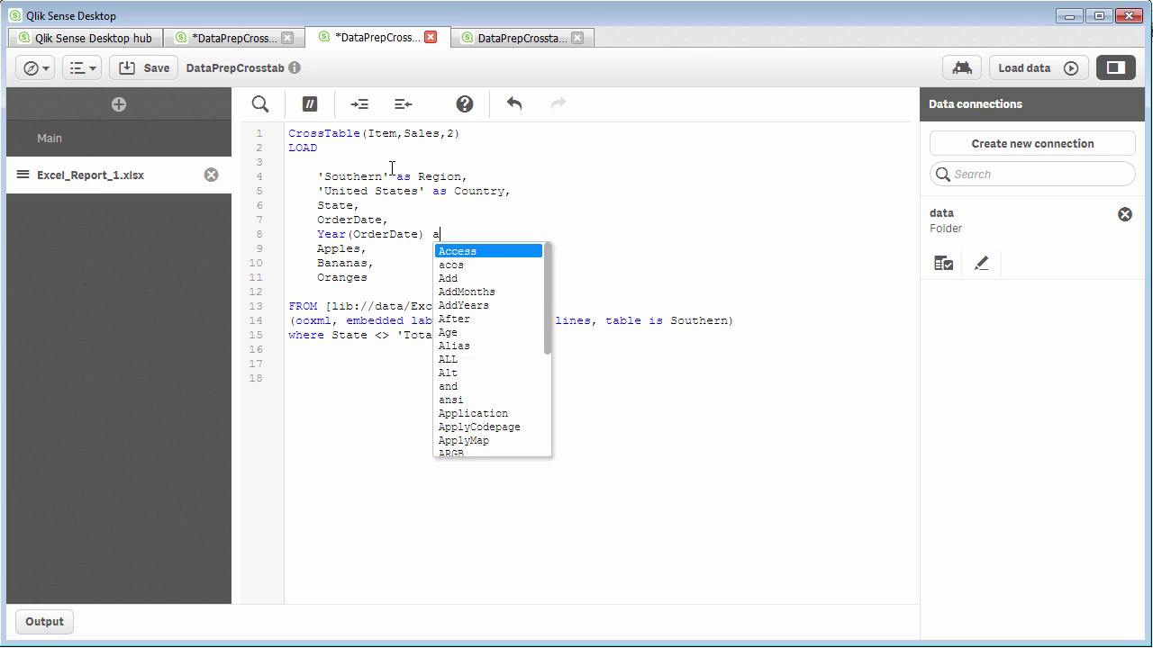
text(s Year)
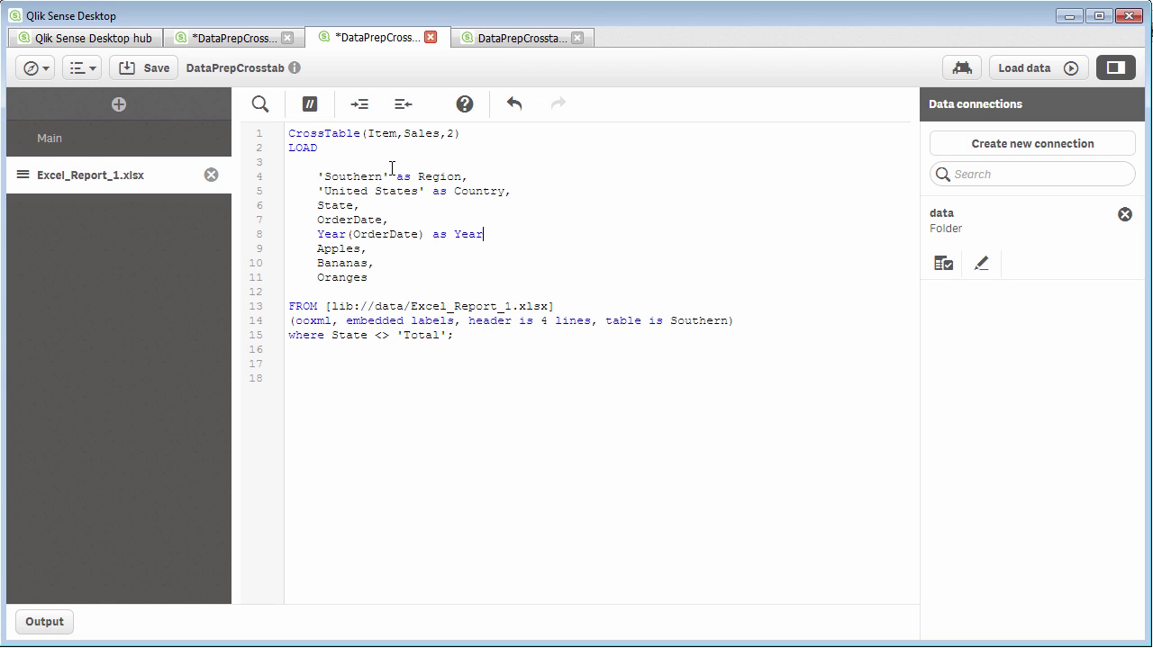
text(,)
key(Return)
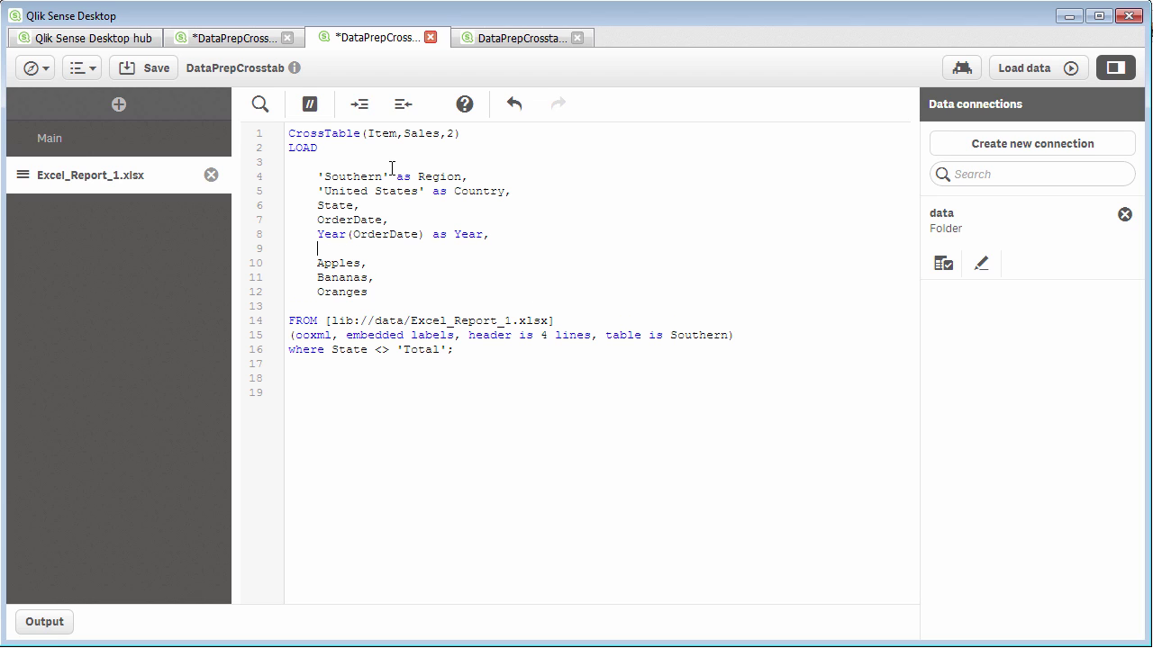
text(Month(OrderDate )
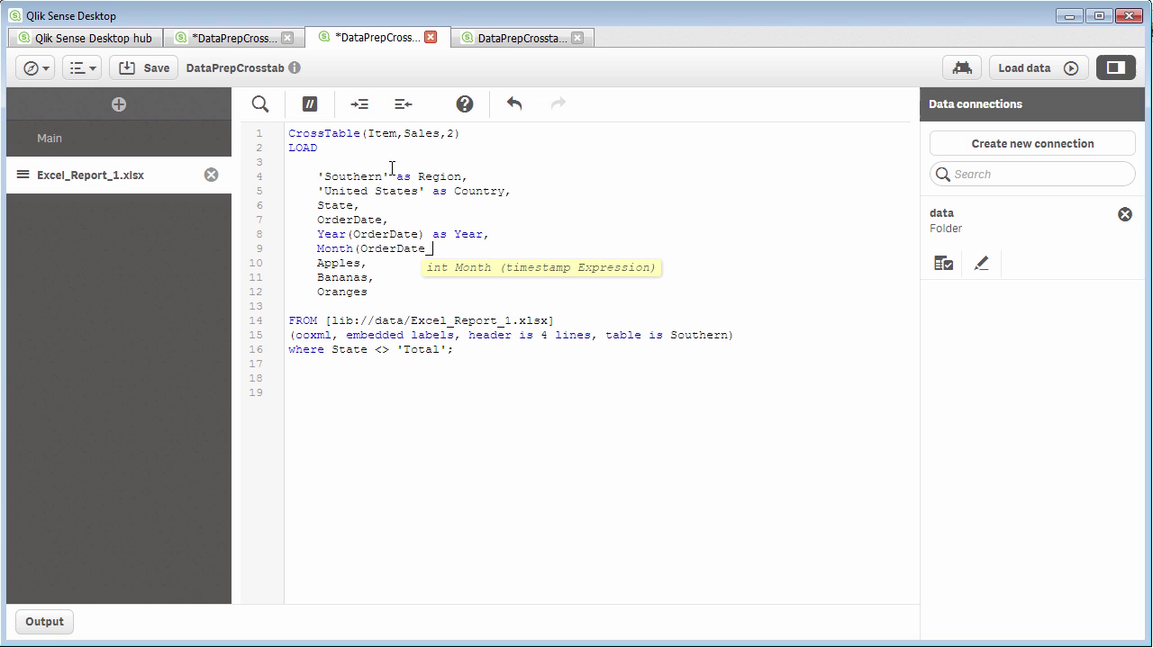
text() as Month)
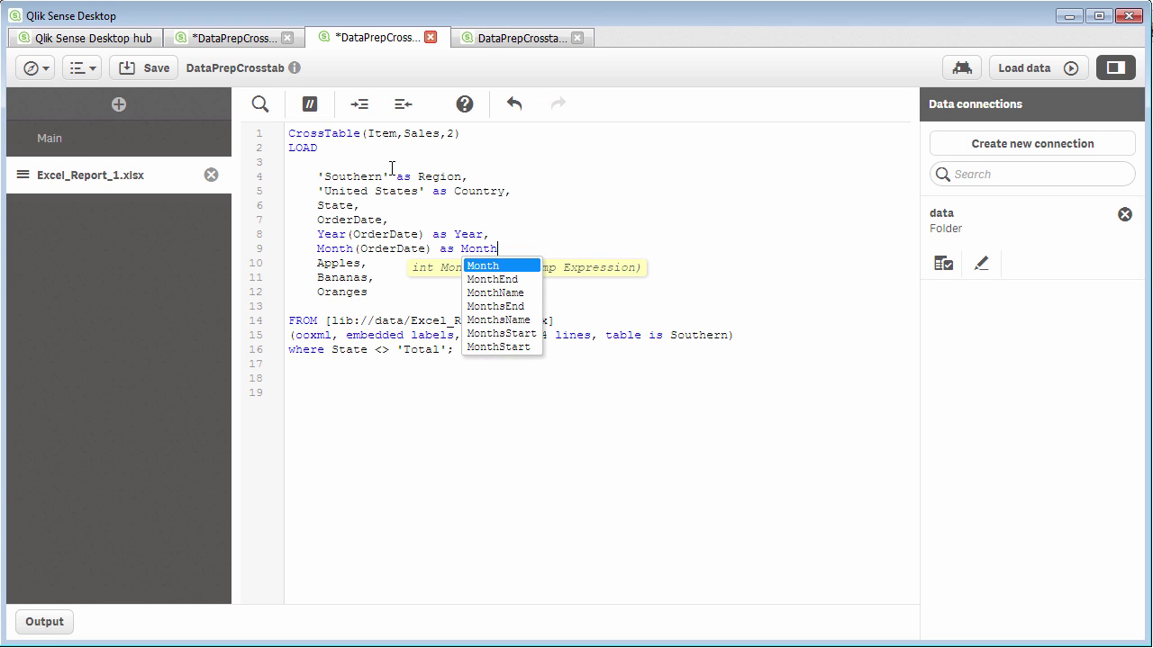
text(,)
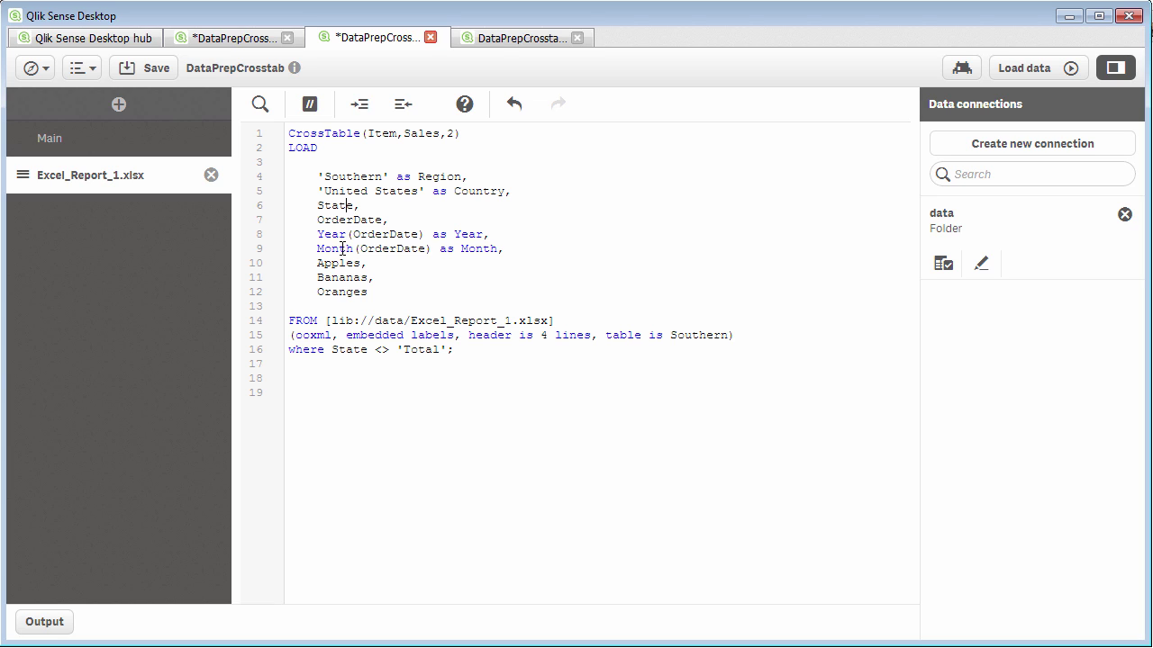
click(458, 134)
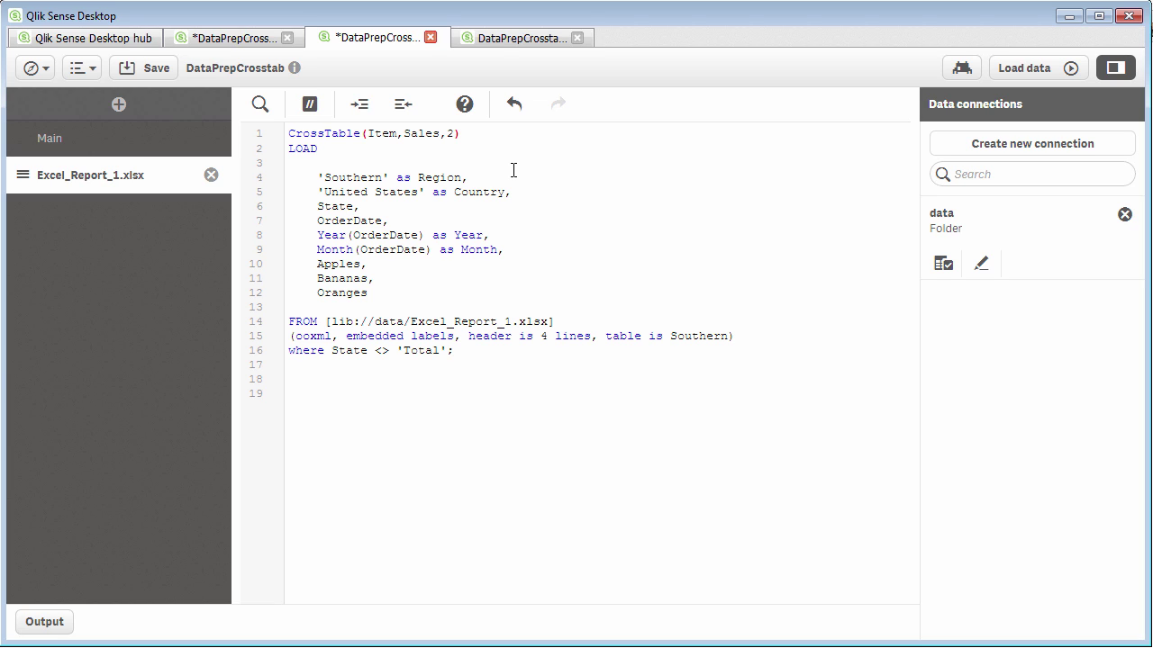
Change CrossTable(Item,Sales,2) to 6 qualifier fields and reload the data
key(BackSpace)
text(6)
click(1029, 73)
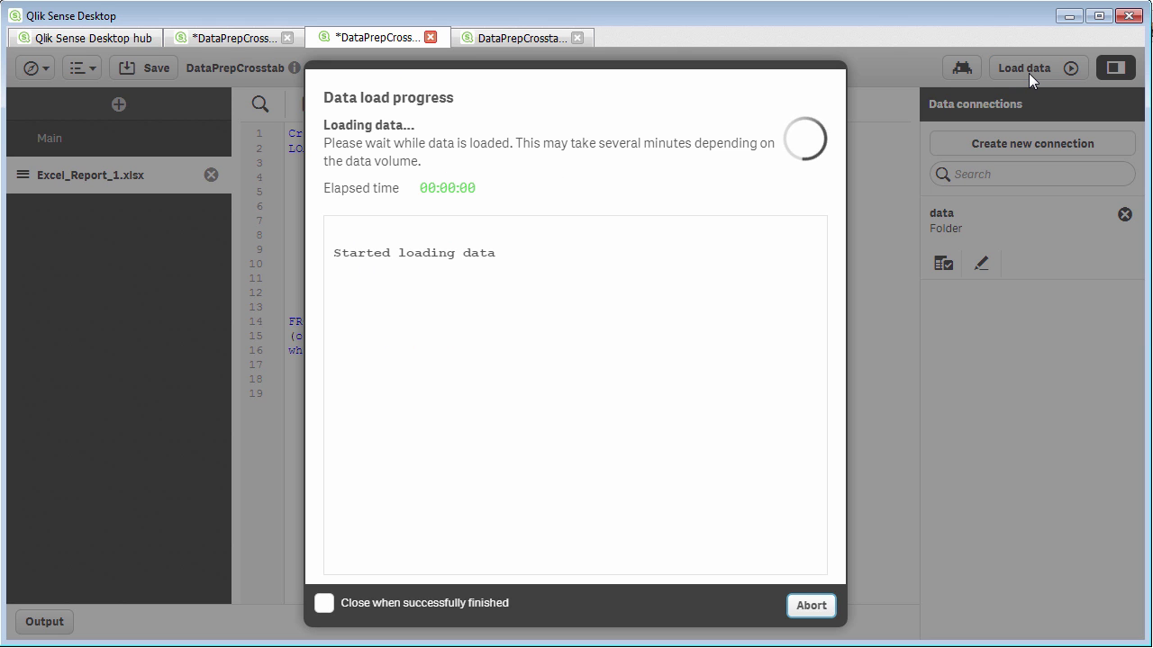
Add Country as a column to the United States table on the sheet and narrow the table
click(205, 37)
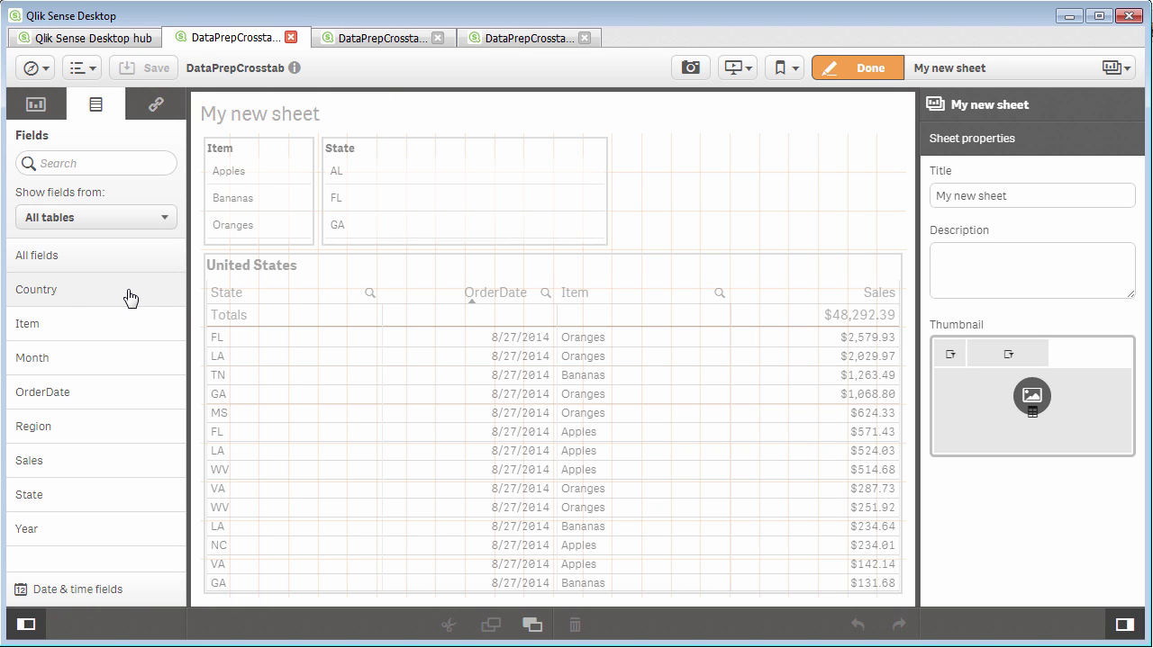
drag(131, 297, 486, 401)
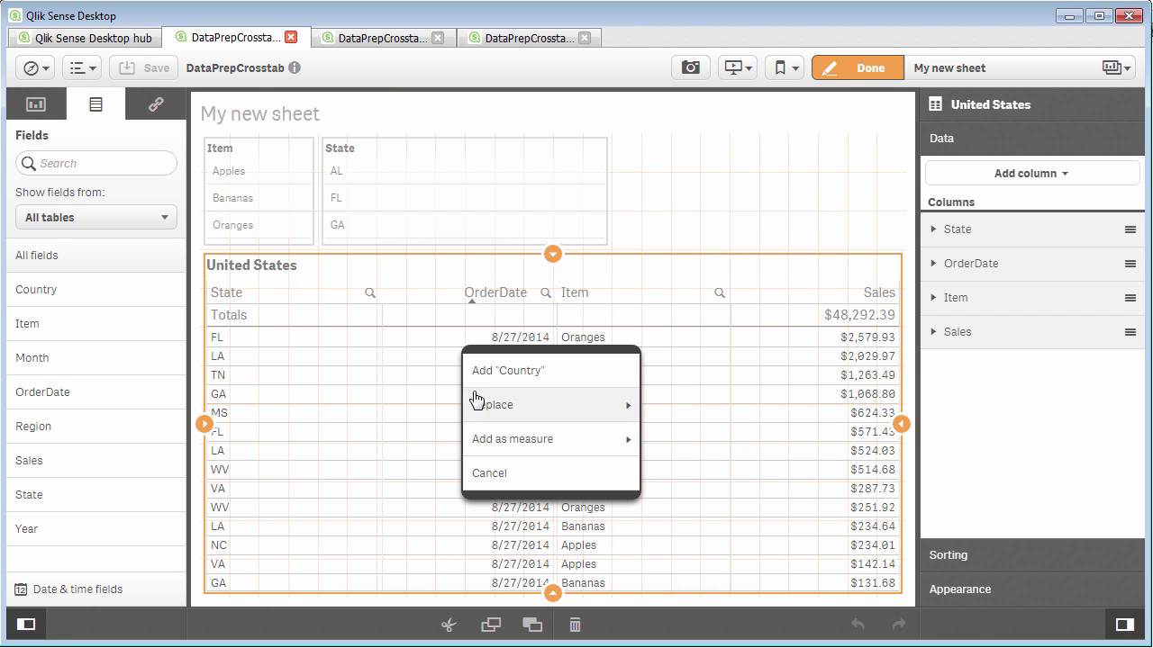
click(500, 372)
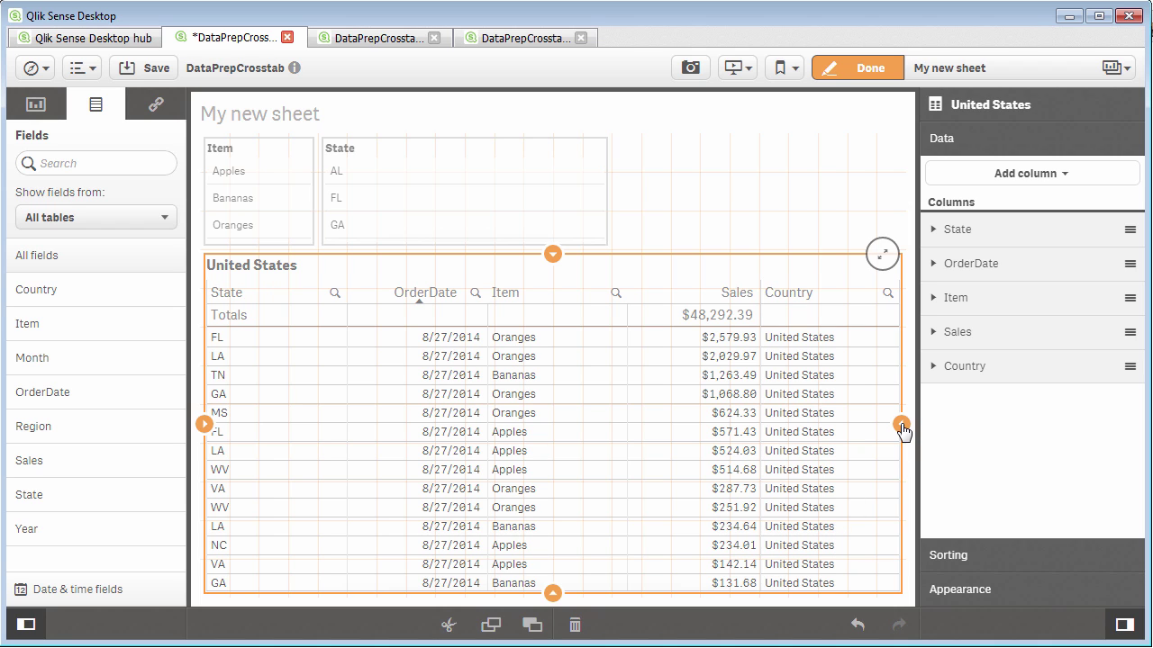
drag(901, 425, 610, 414)
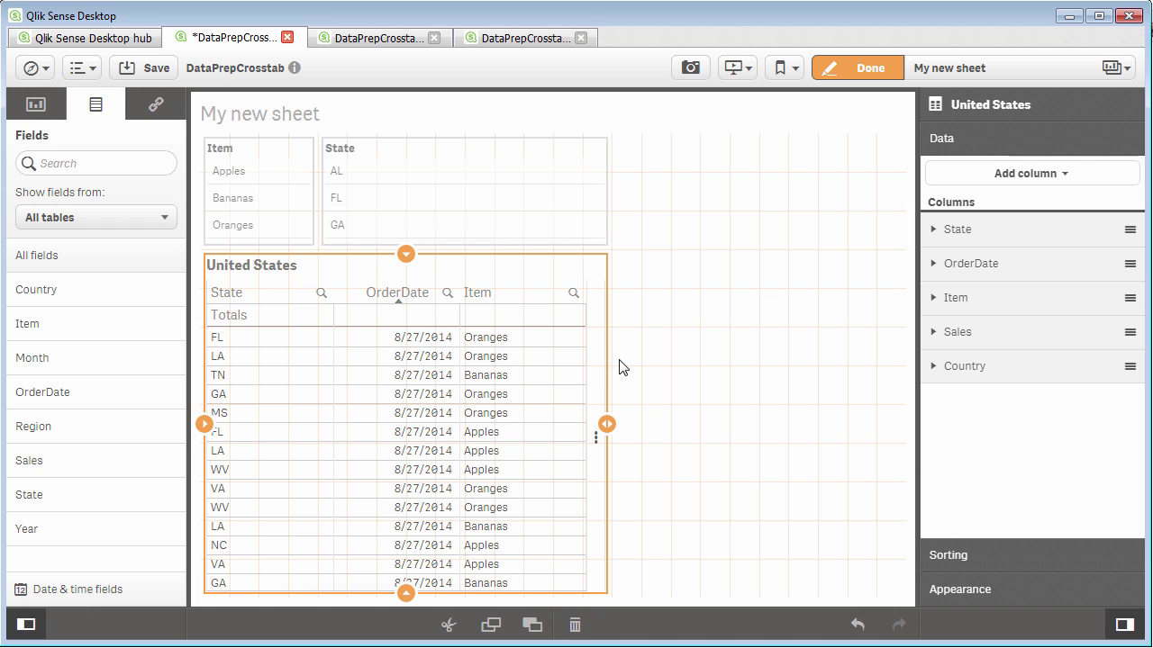
Confirm in Excel that the Southern Quantity Sold total in F35 is 780, then return to Qlik
key(alt+Tab)
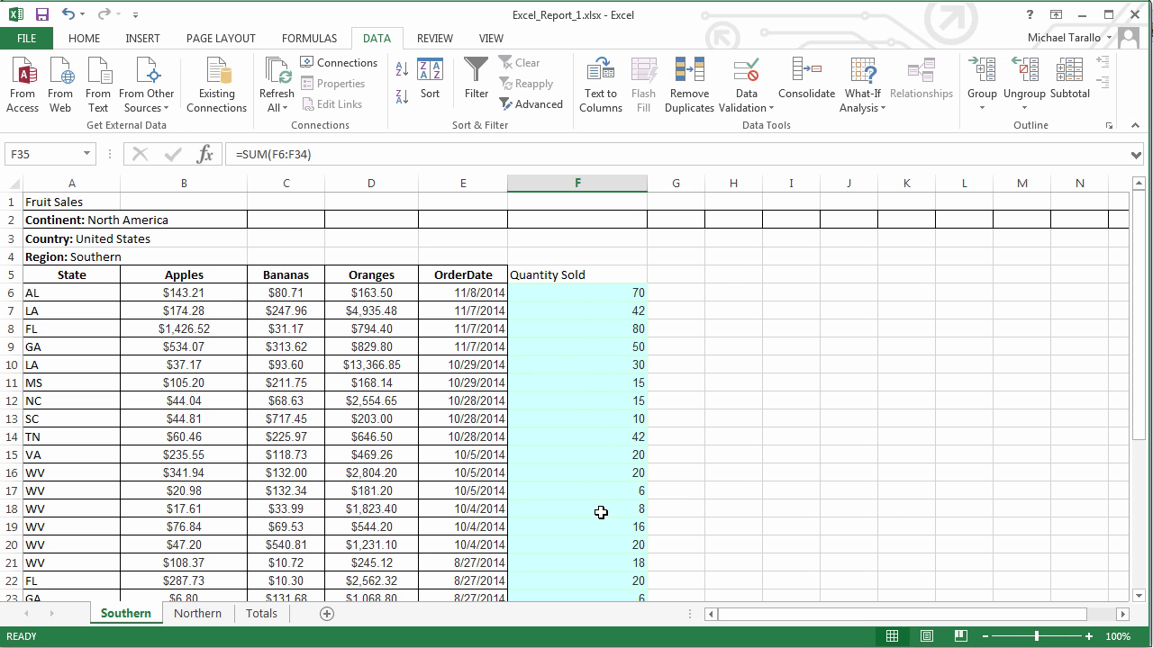
scroll(771, 551, down, 2)
scroll(771, 550, down, 3)
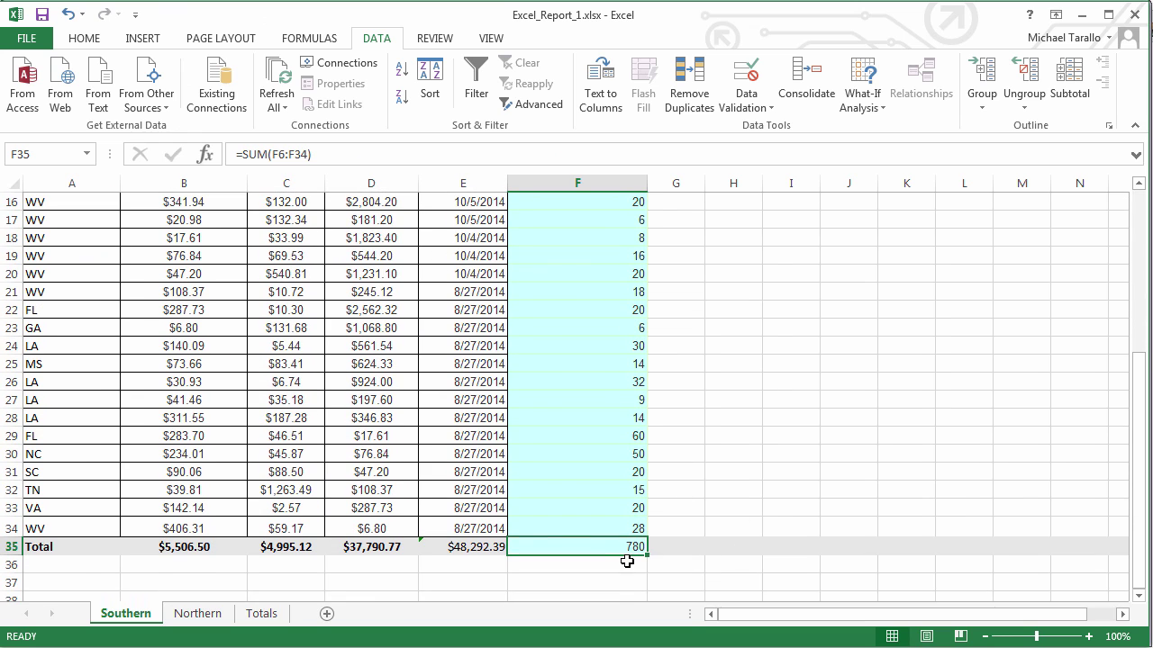
key(alt+Tab)
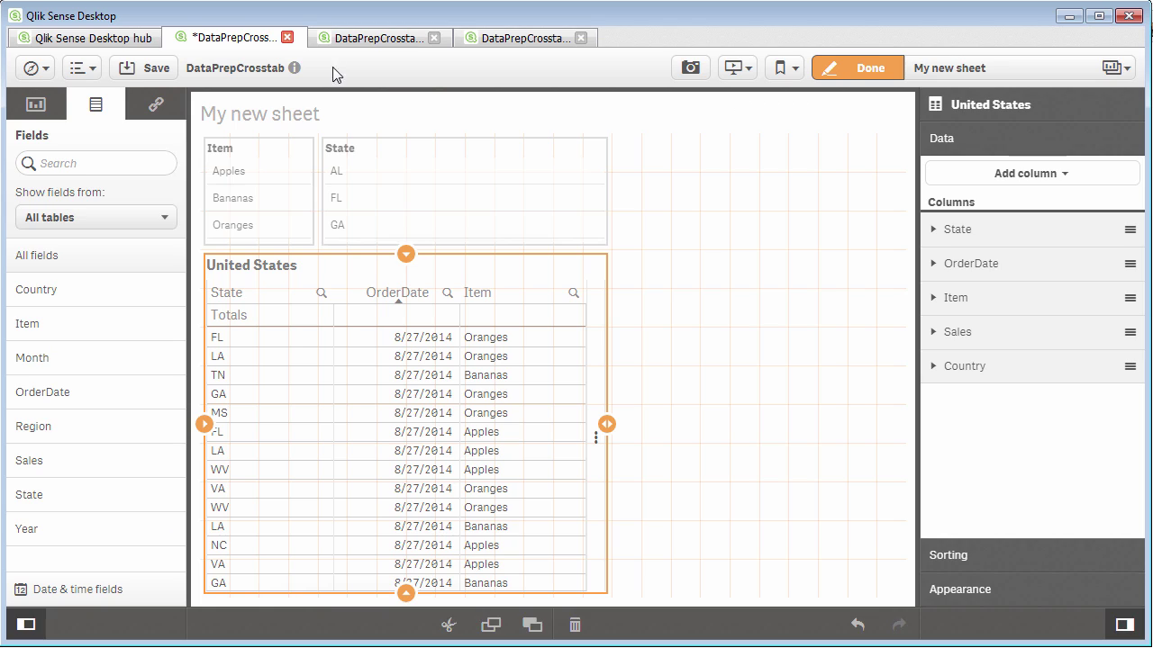
Select data from the Excel_Report_1.xlsx file in the data folder connection
click(369, 37)
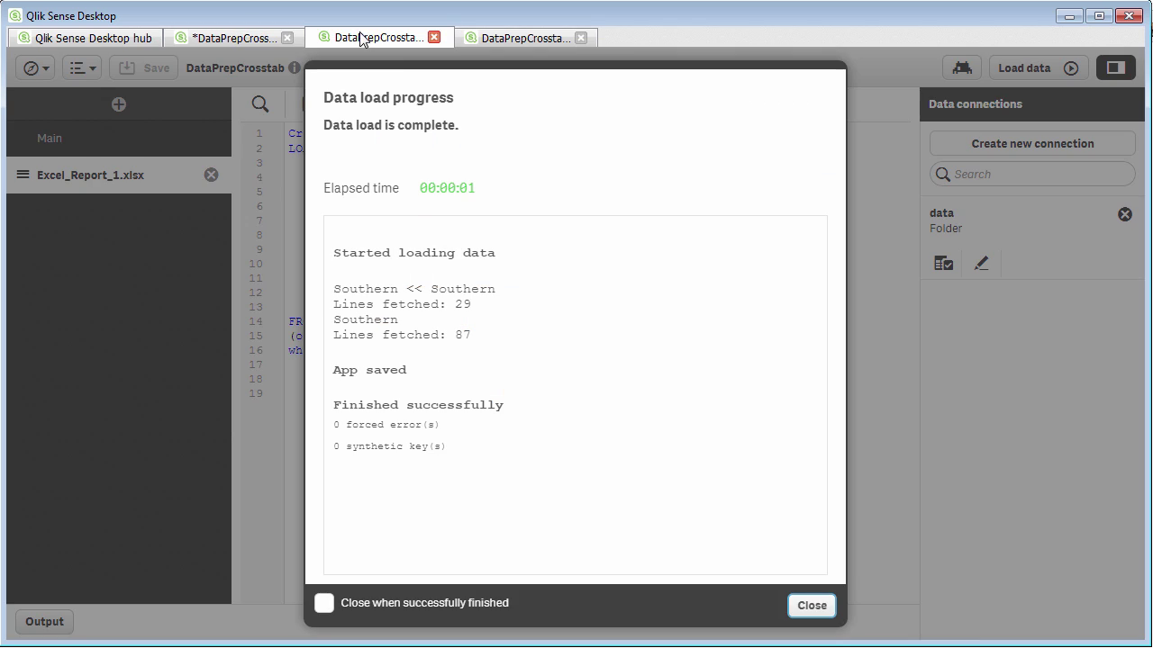
click(816, 603)
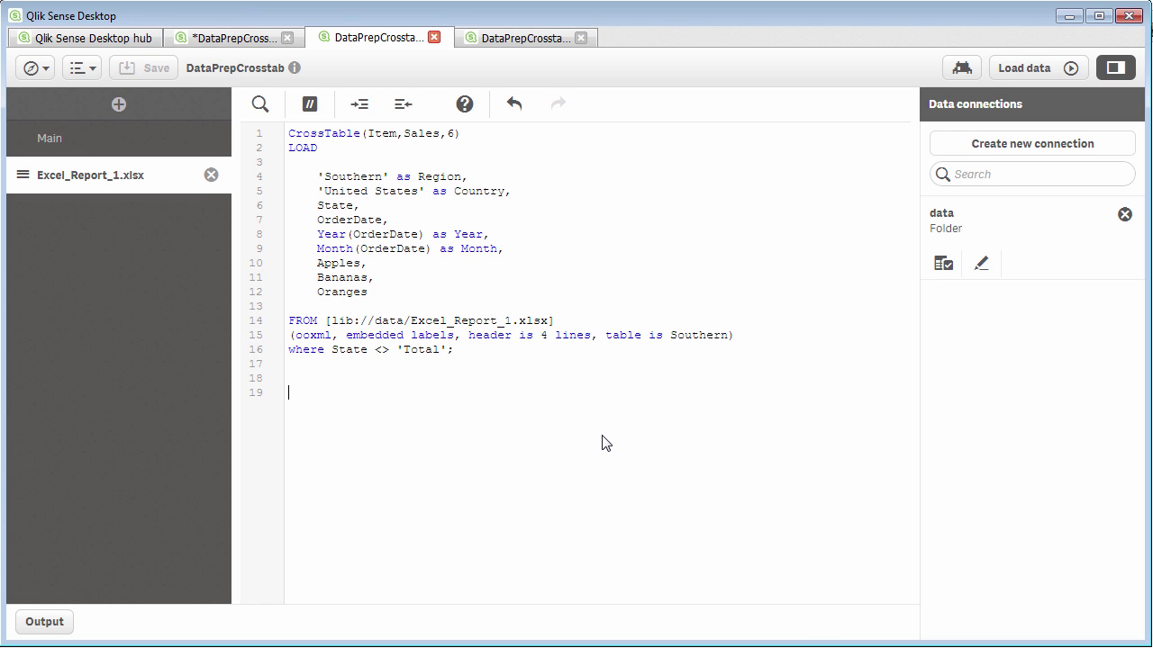
click(930, 269)
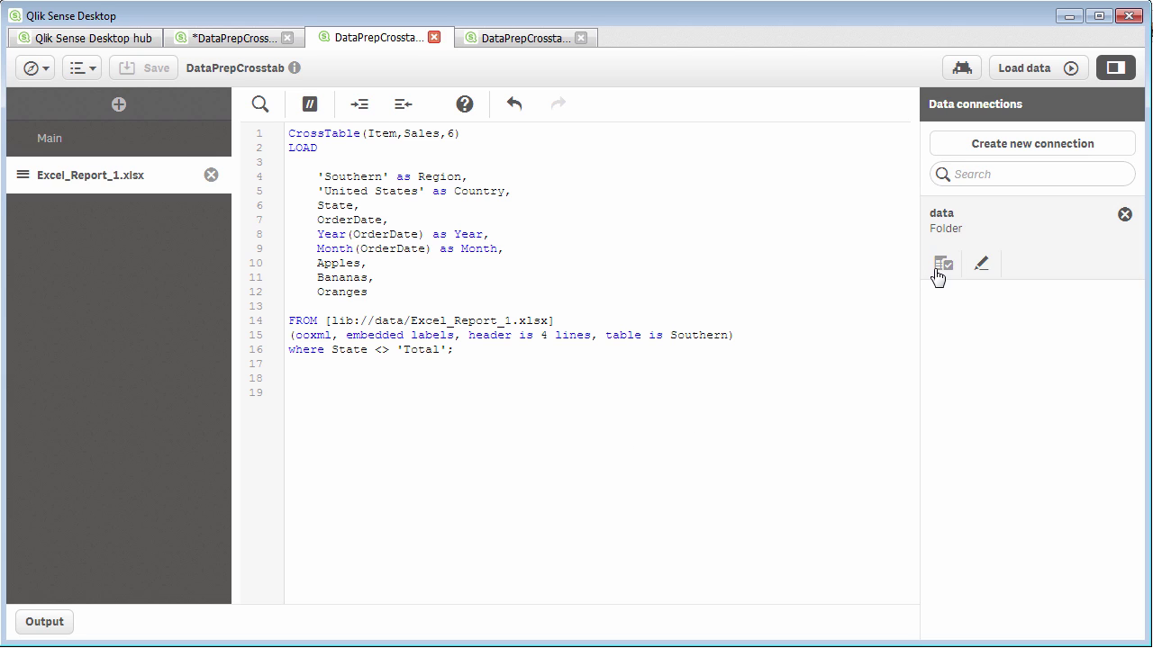
drag(798, 306, 789, 402)
click(532, 429)
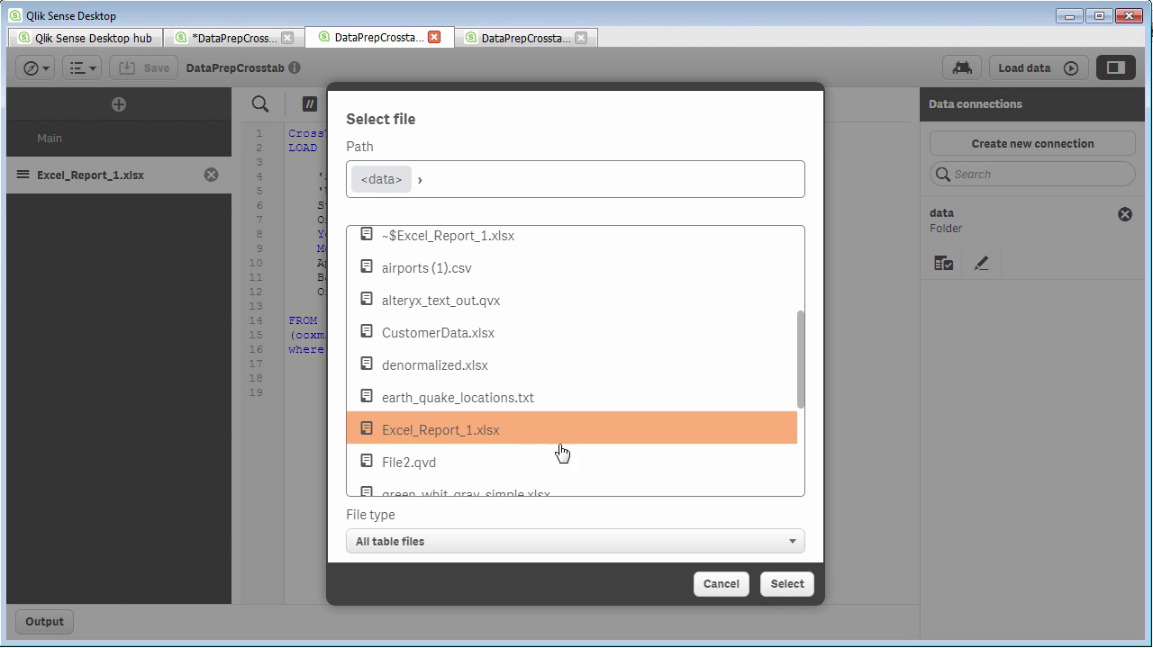
click(787, 585)
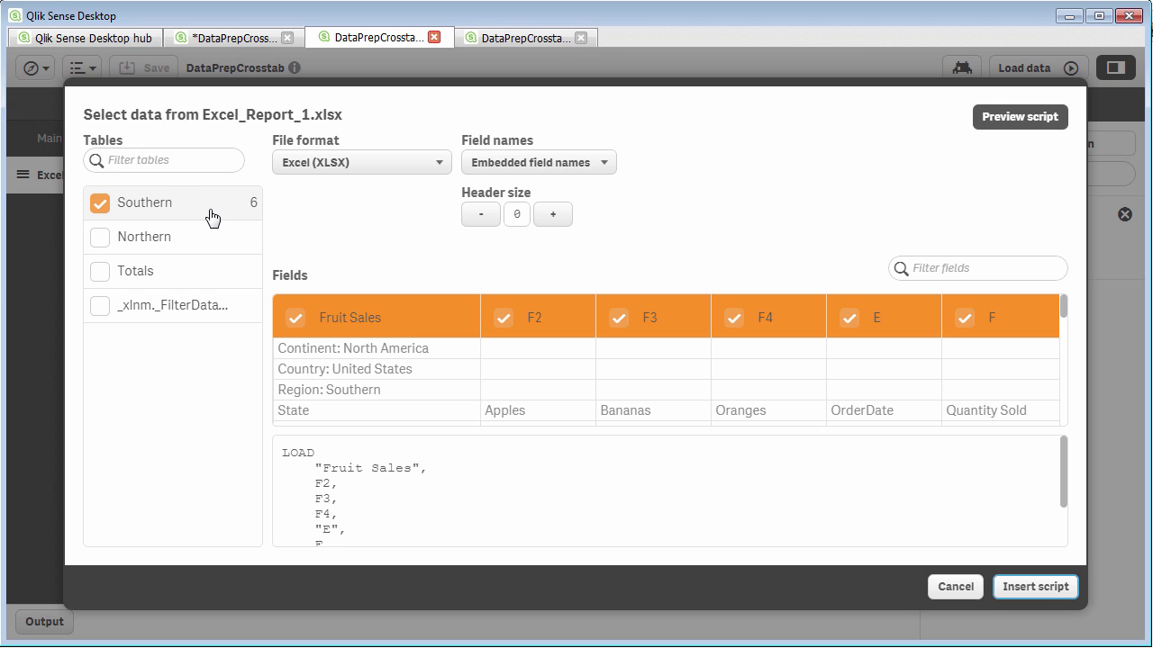
Insert a LOAD of State, OrderDate and Quantity Sold from Southern, skipping 4 header lines
click(212, 217)
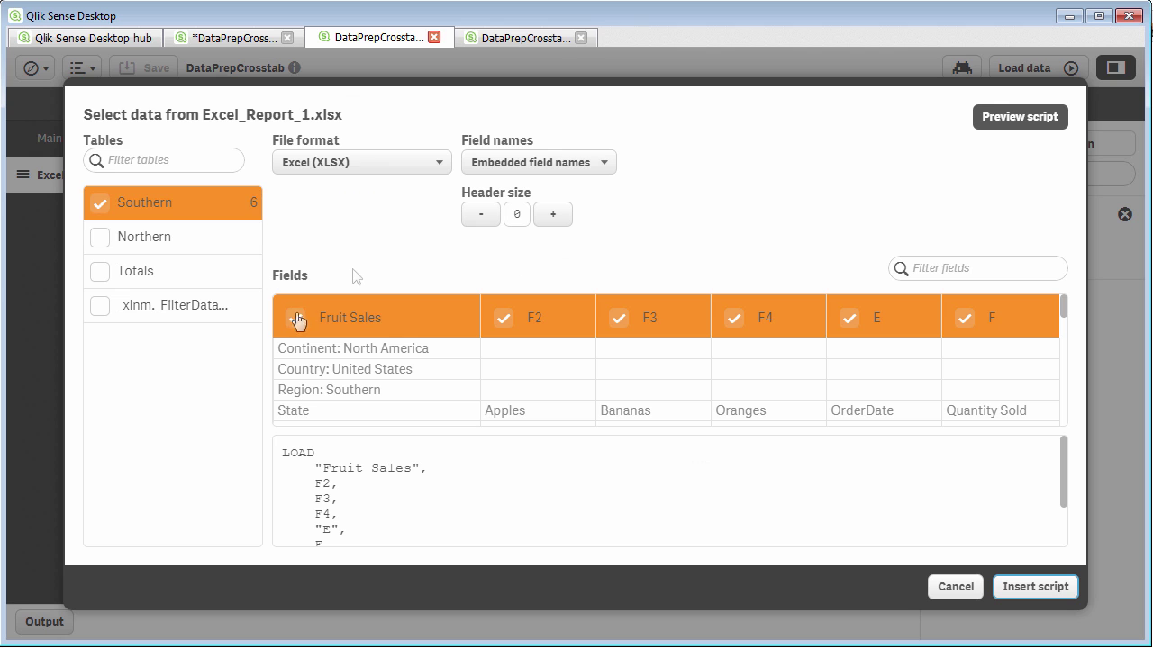
click(559, 217)
click(553, 215)
click(553, 215)
click(553, 216)
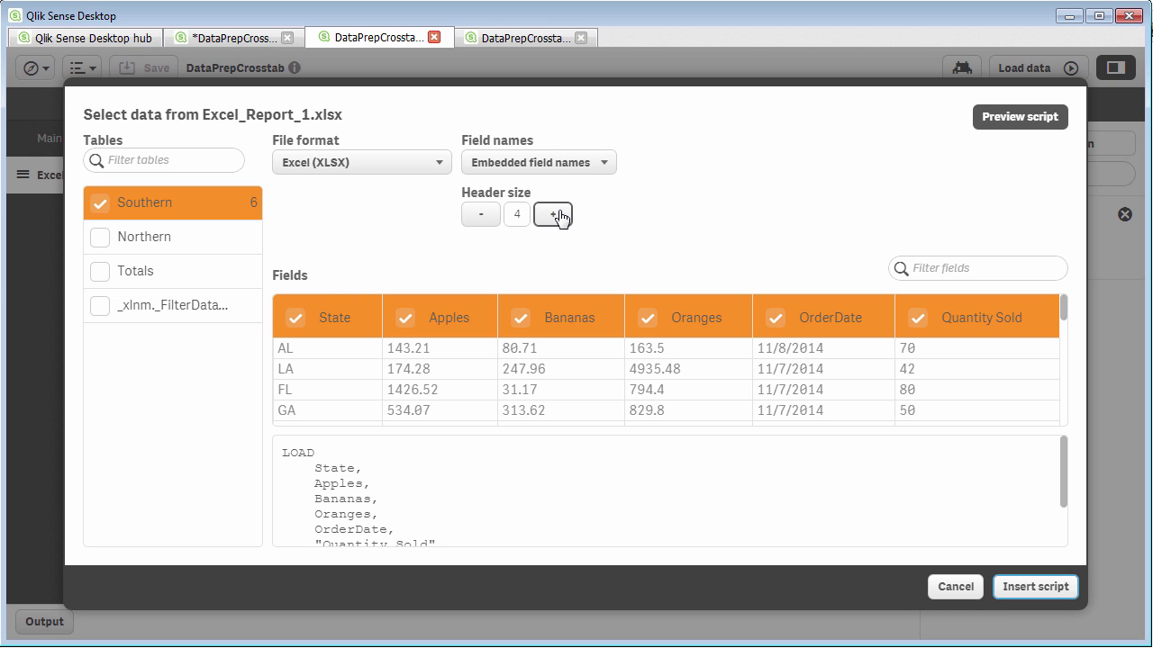
click(418, 316)
click(519, 318)
click(647, 317)
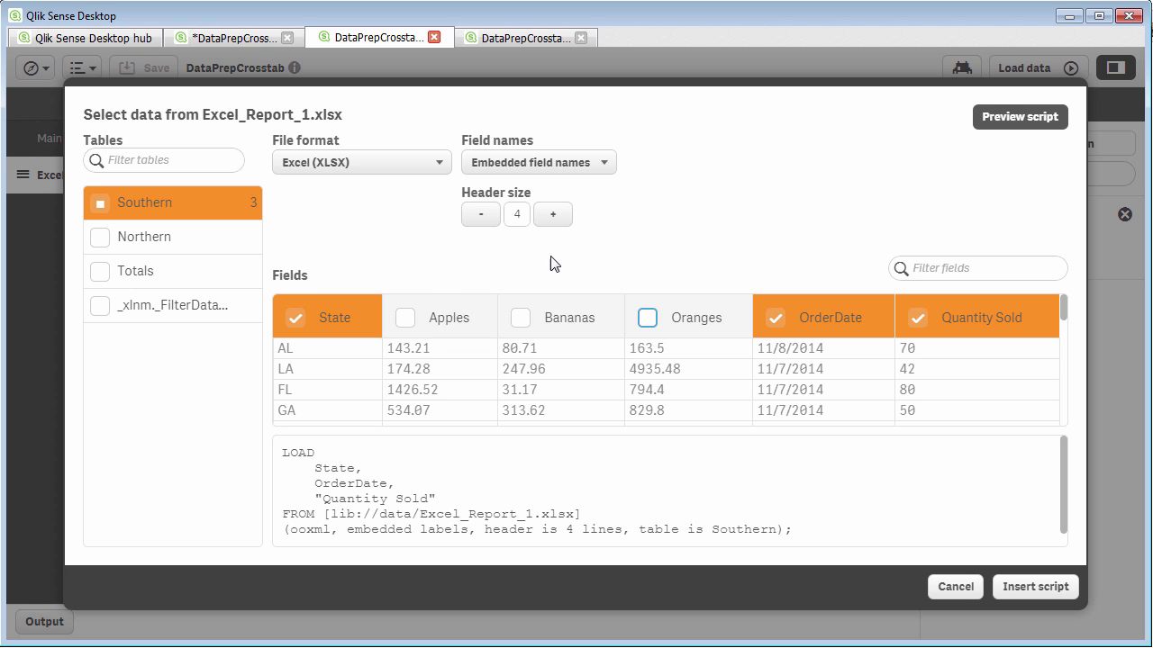
click(1036, 587)
drag(455, 349, 290, 350)
key(ctrl+c)
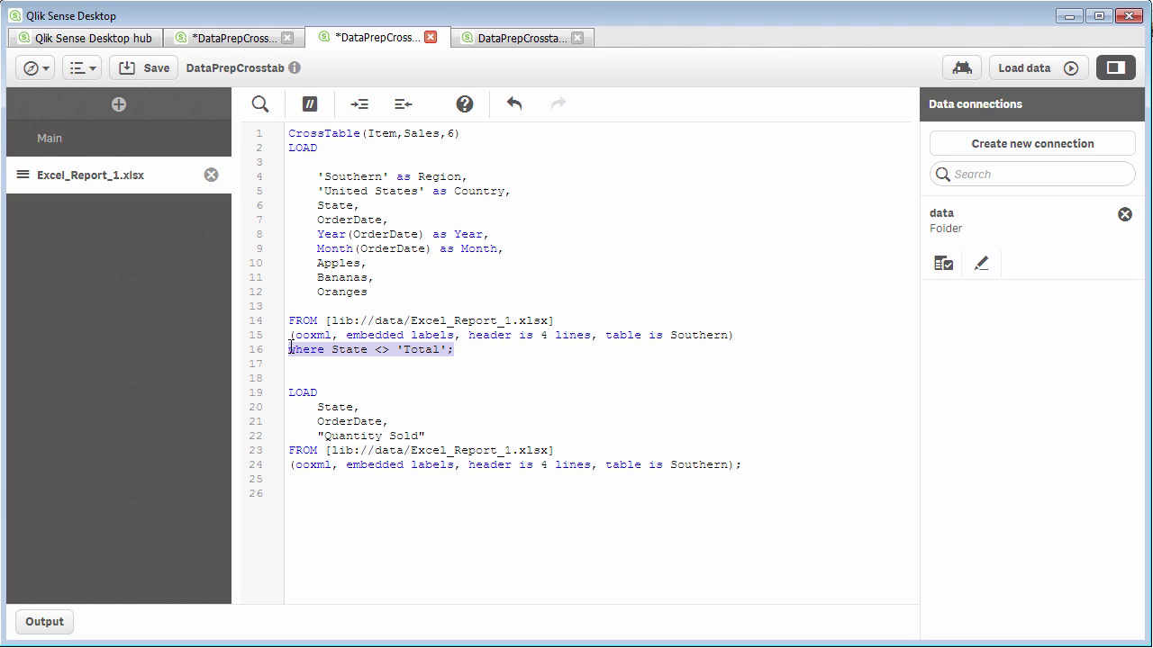
Paste the where State <> 'Total' filter below the second LOAD
click(749, 465)
key(BackSpace)
key(Return)
key(ctrl+v)
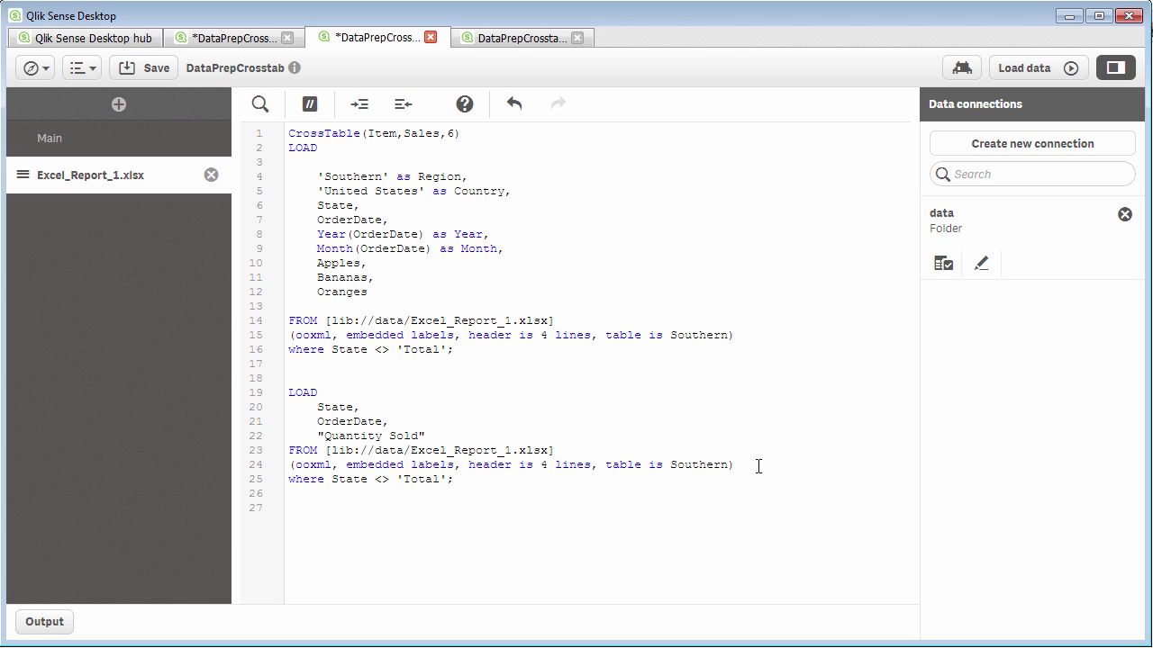
Replace State and OrderDate with State & OrderDate as Key, and copy that line
click(388, 408)
text(&)
key(Delete)
key(Delete)
key(Delete)
key(Delete)
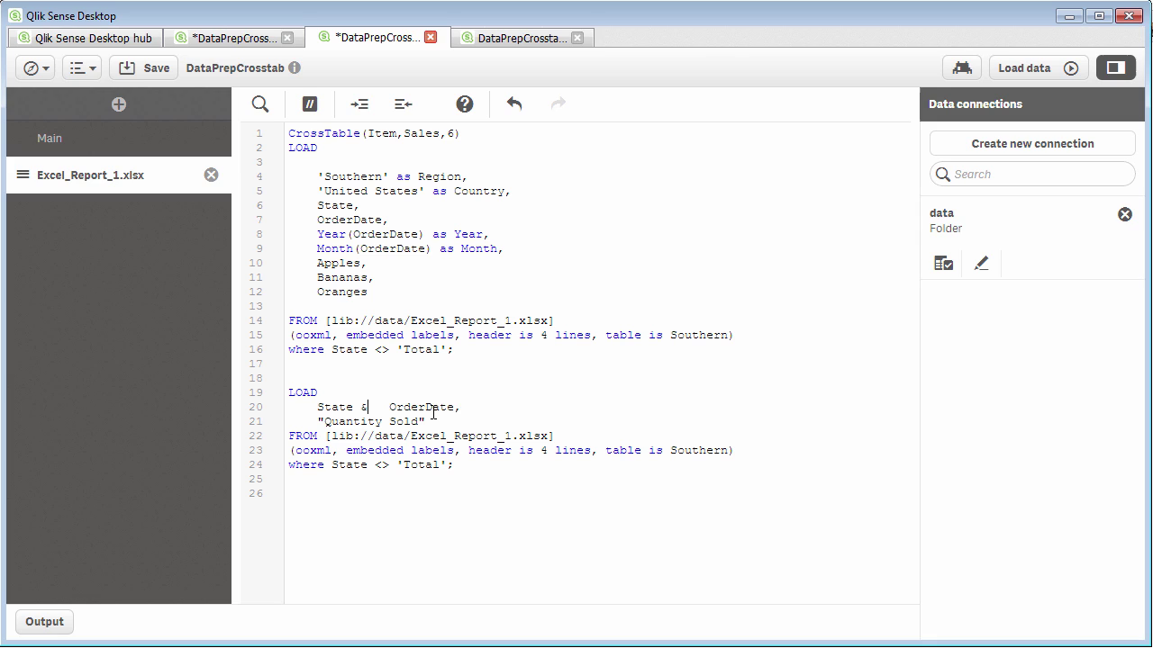
key(Right)
text(as Key)
key(End)
key(shift+Home)
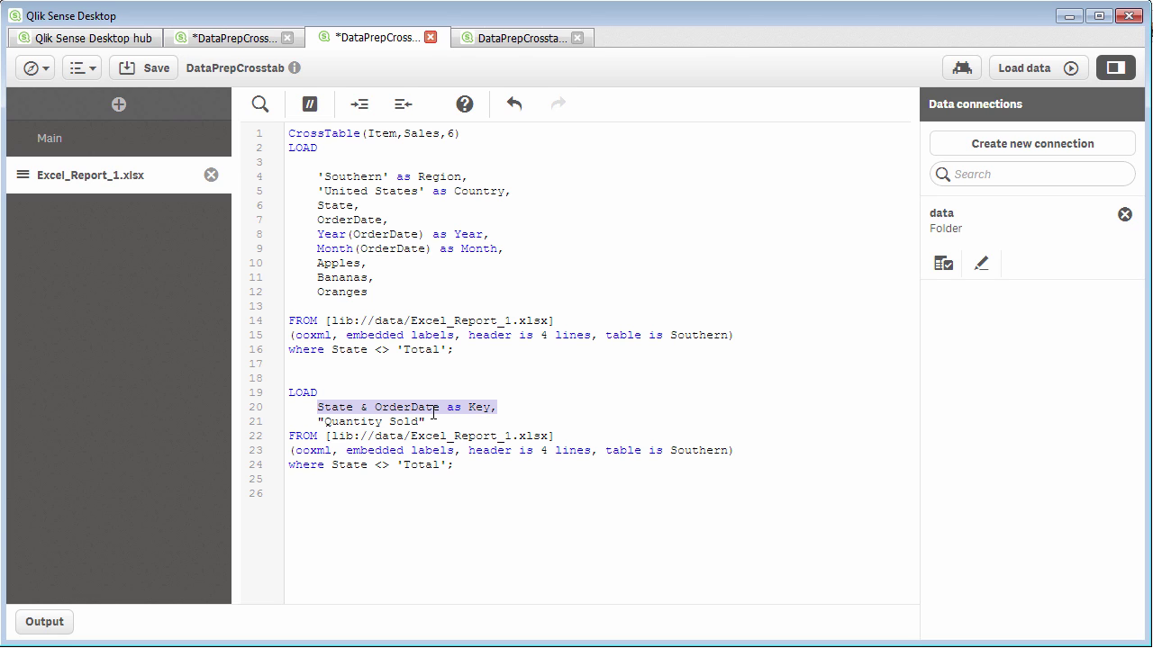
key(ctrl+c)
Paste the State & OrderDate as Key line into the crosstab LOAD and set CrossTable(Item,Sales,7)
click(414, 163)
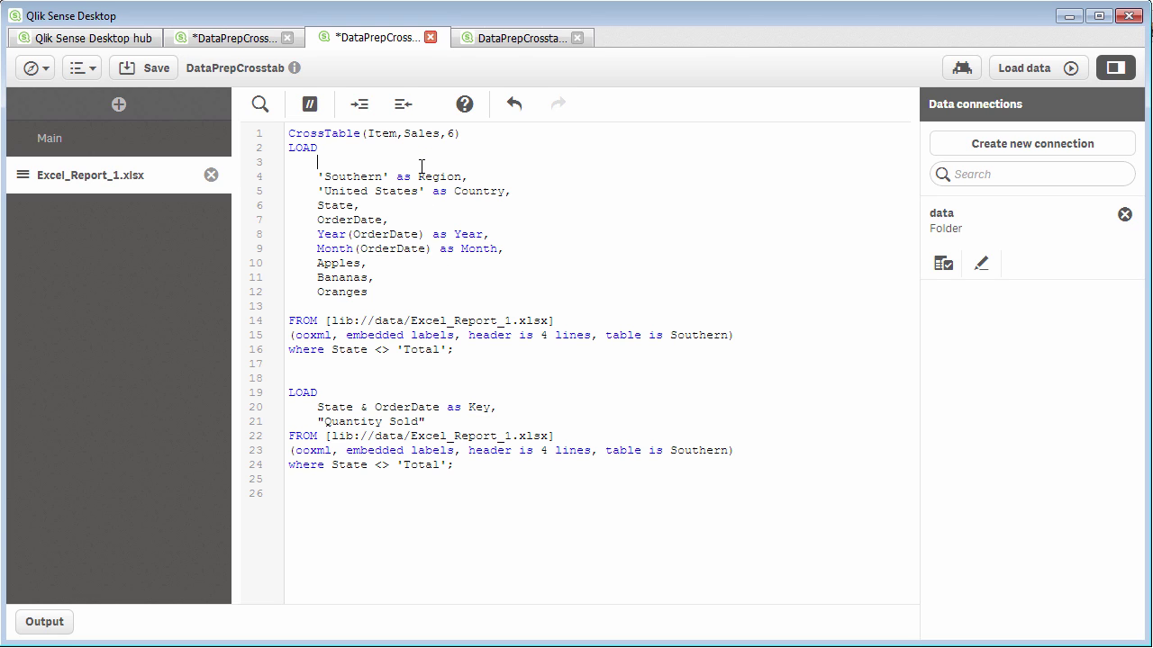
key(ctrl+v)
click(456, 133)
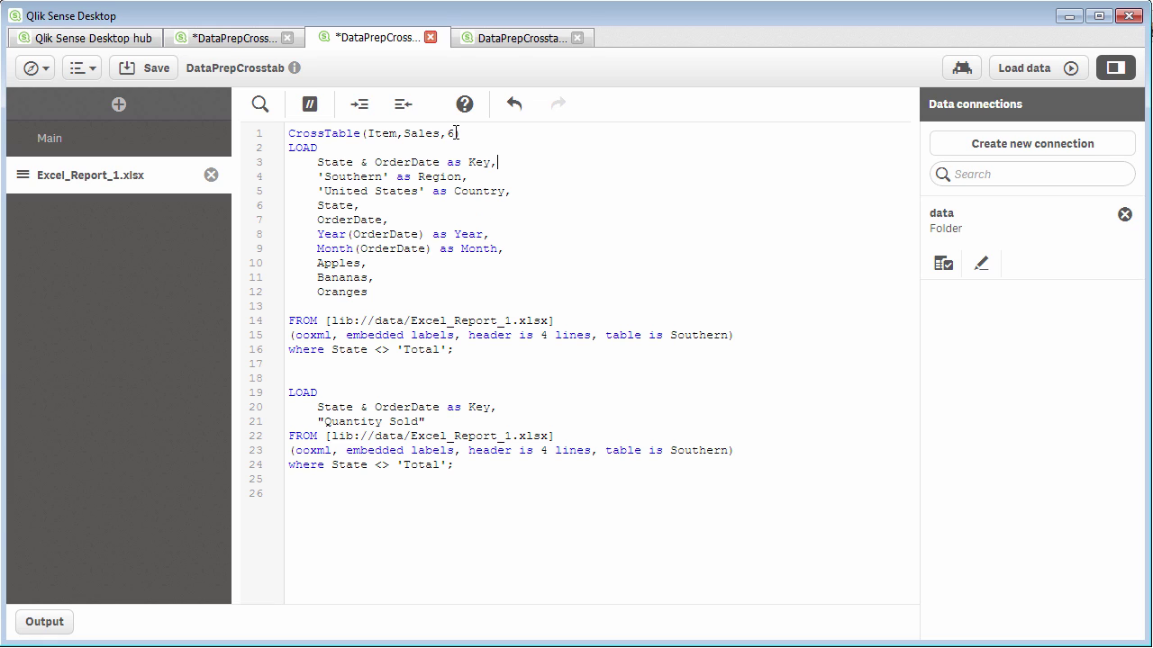
key(BackSpace)
text(7)
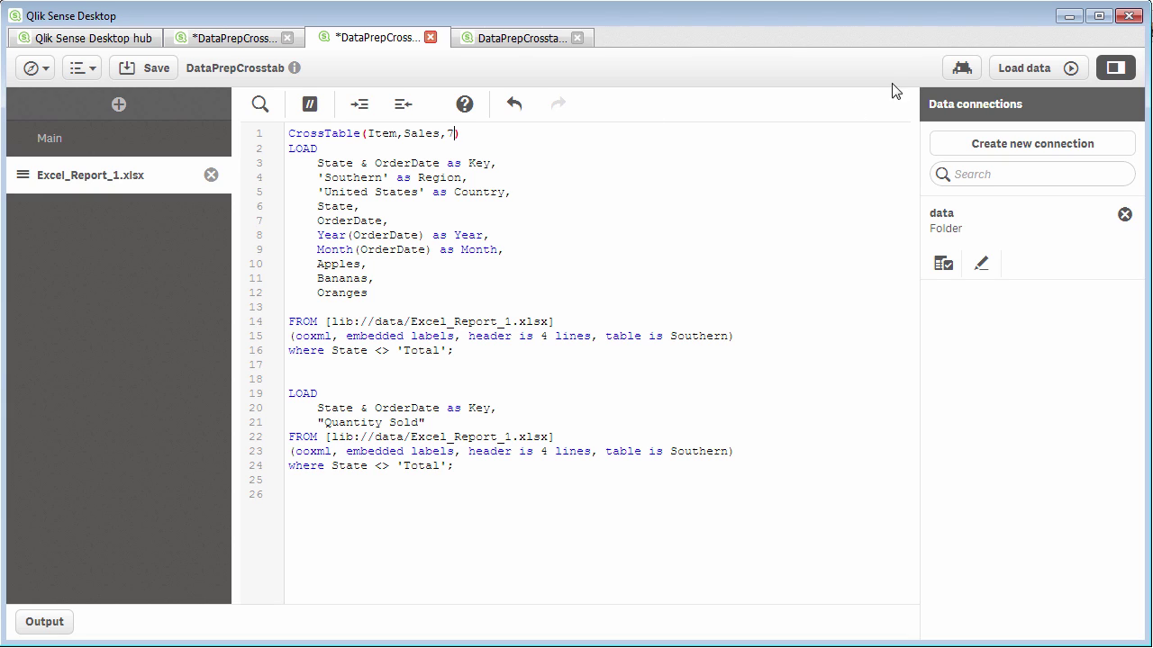
Reload the script, linking the Southern tables through Key, then go to the United States table sheet
click(995, 77)
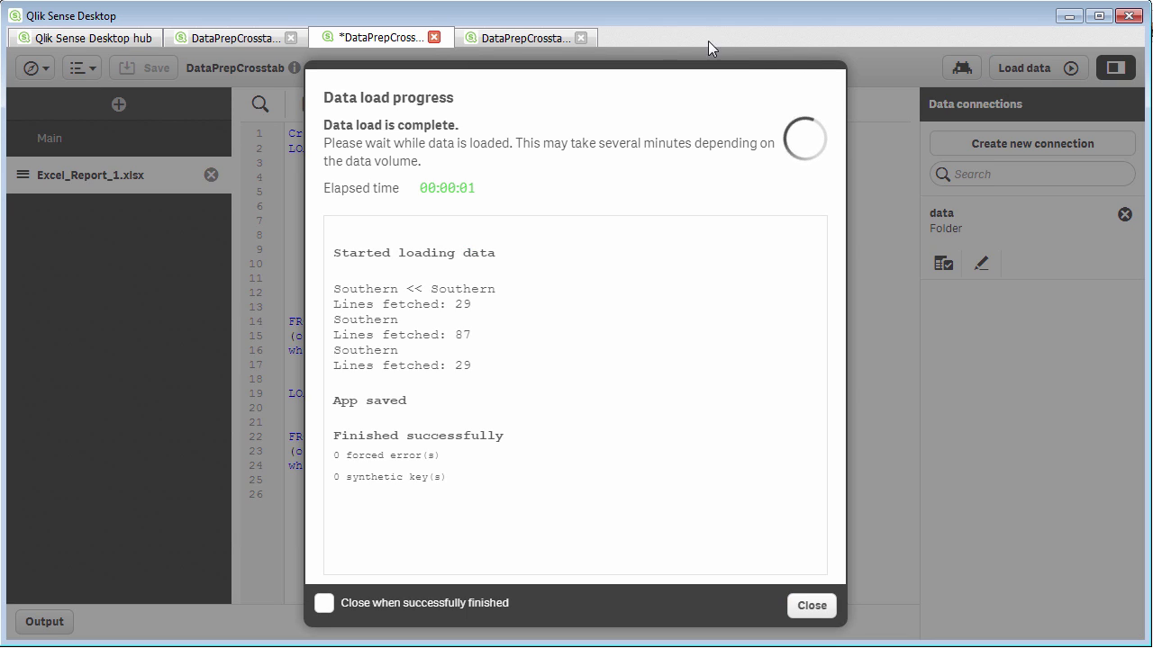
click(526, 41)
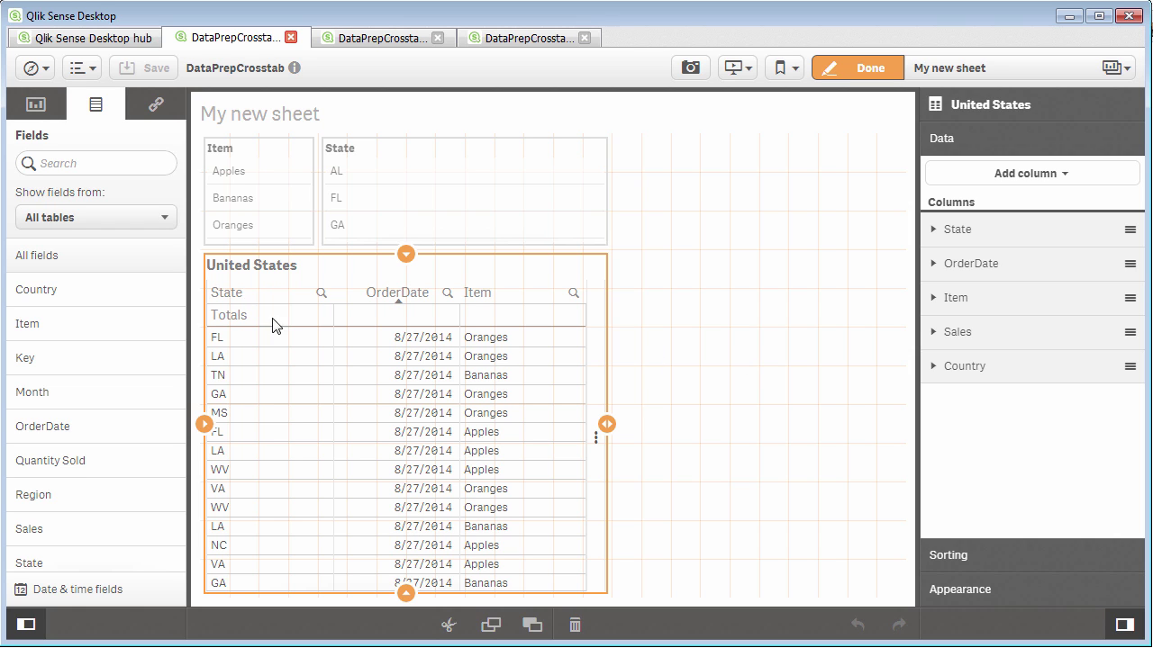
Place a KPI on the right of the sheet showing Sum of Quantity Sold (780)
click(45, 106)
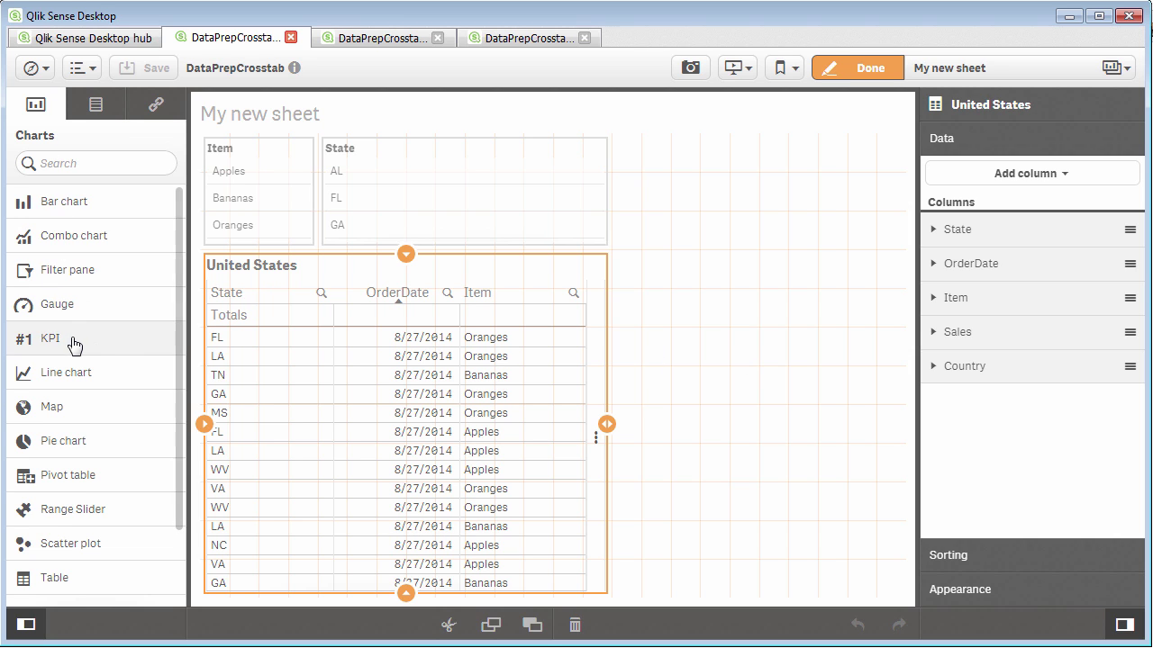
drag(72, 339, 728, 307)
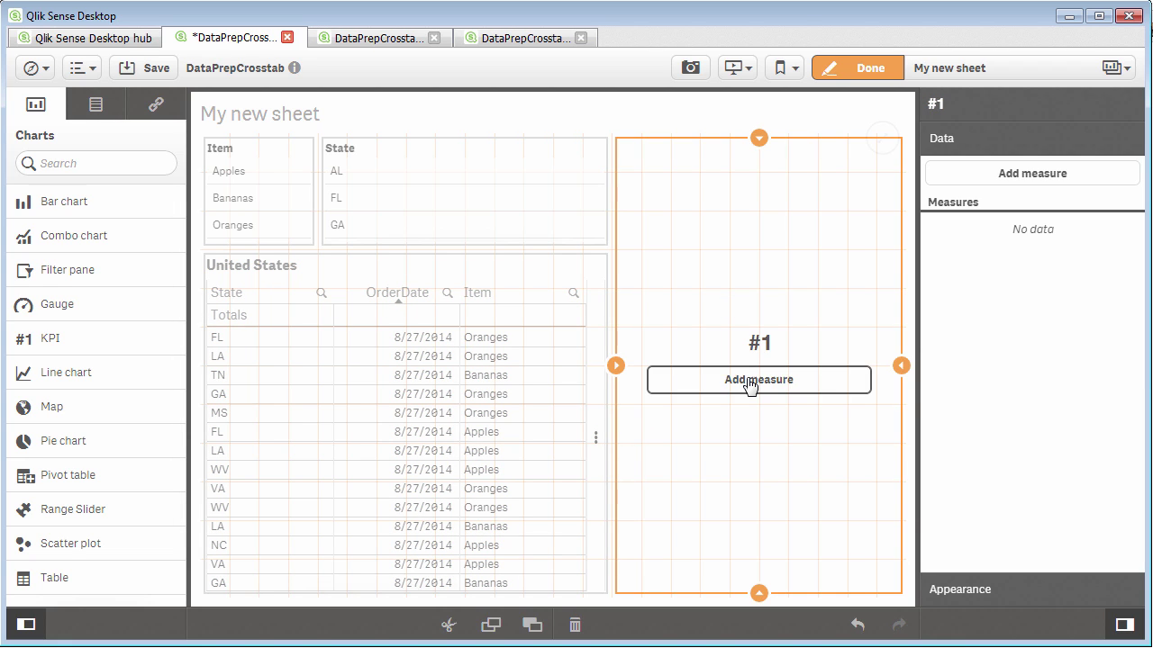
click(753, 388)
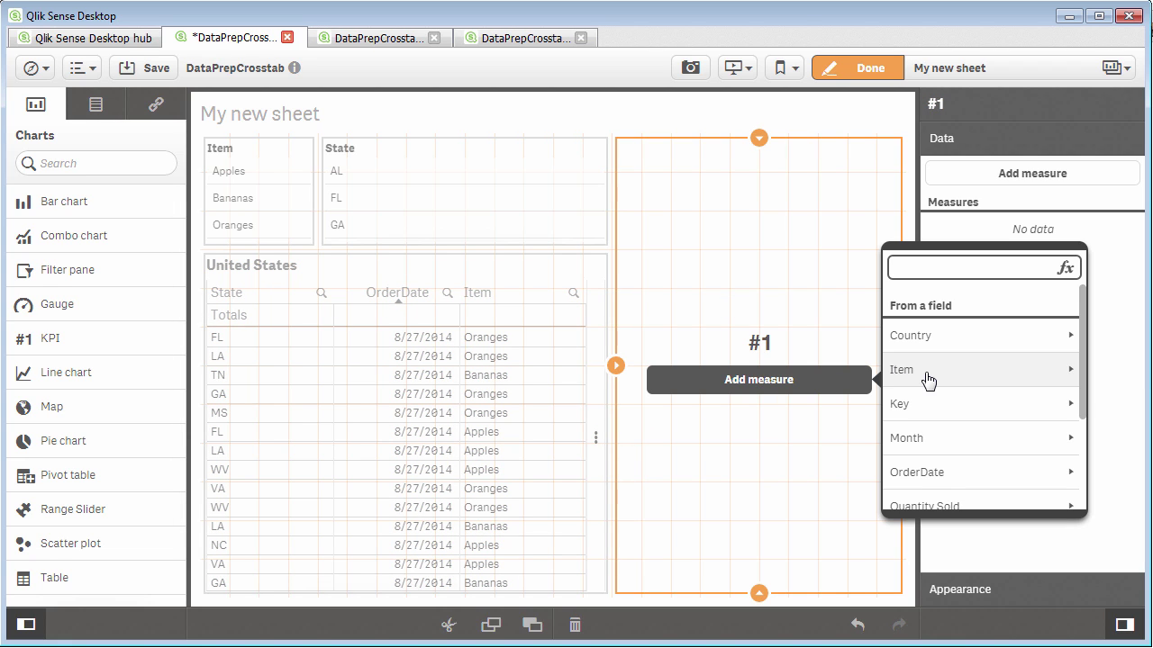
scroll(937, 396, down, 3)
click(980, 376)
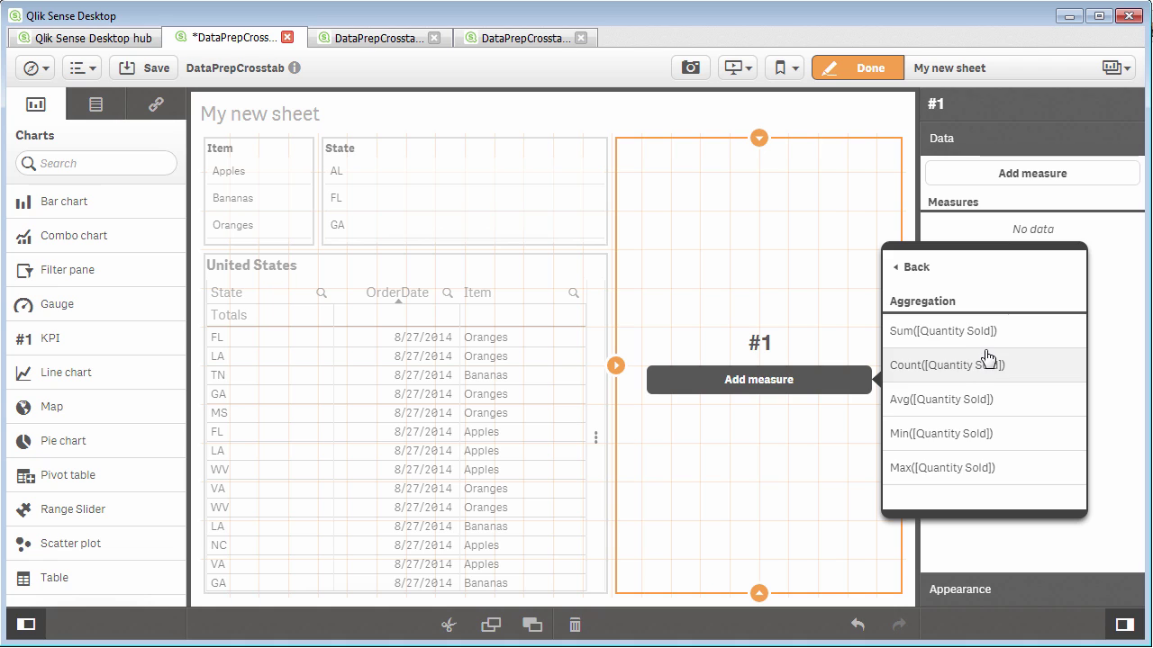
click(985, 331)
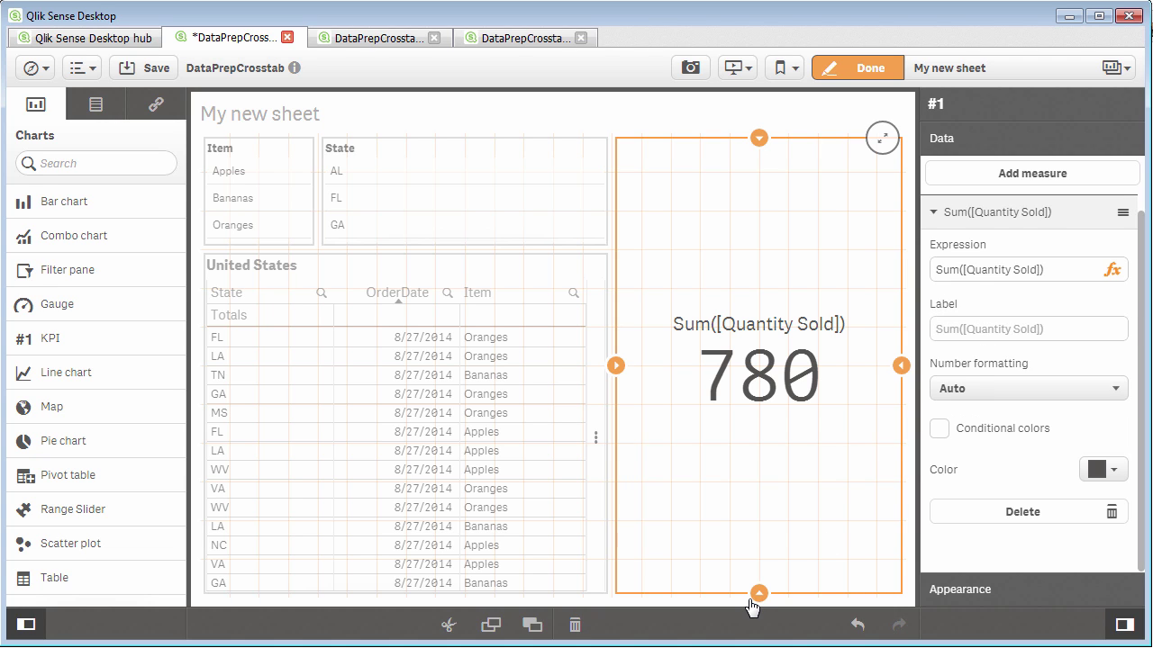
Shrink the KPI to a compact strip beside the filter panes
drag(760, 594, 767, 356)
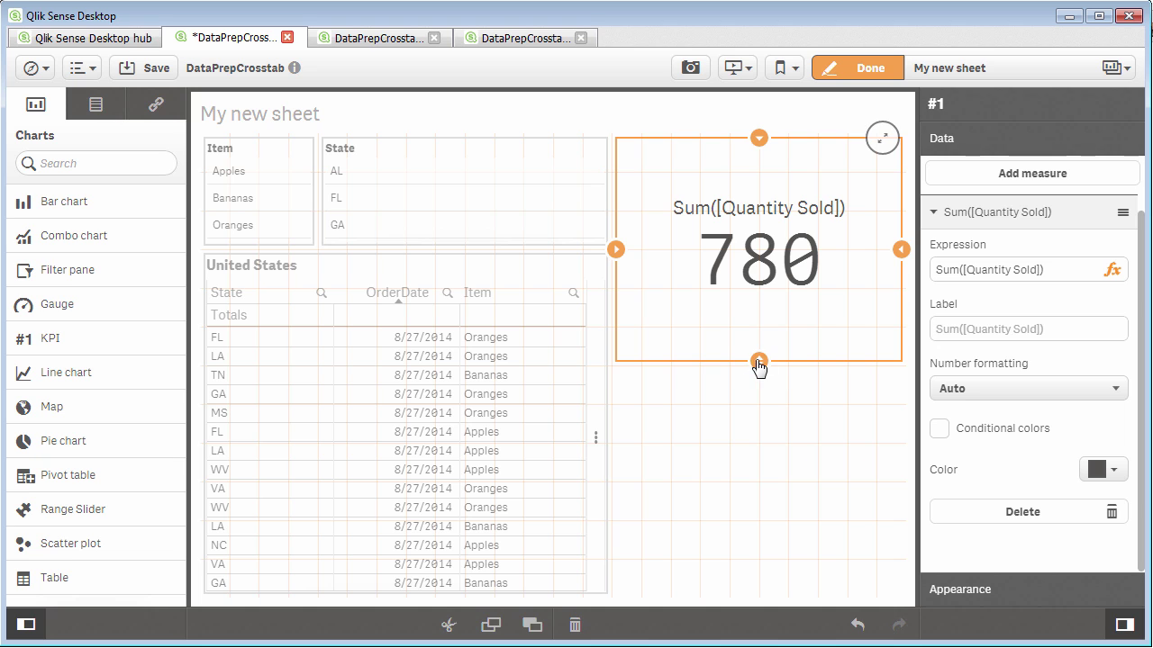
drag(759, 367, 759, 244)
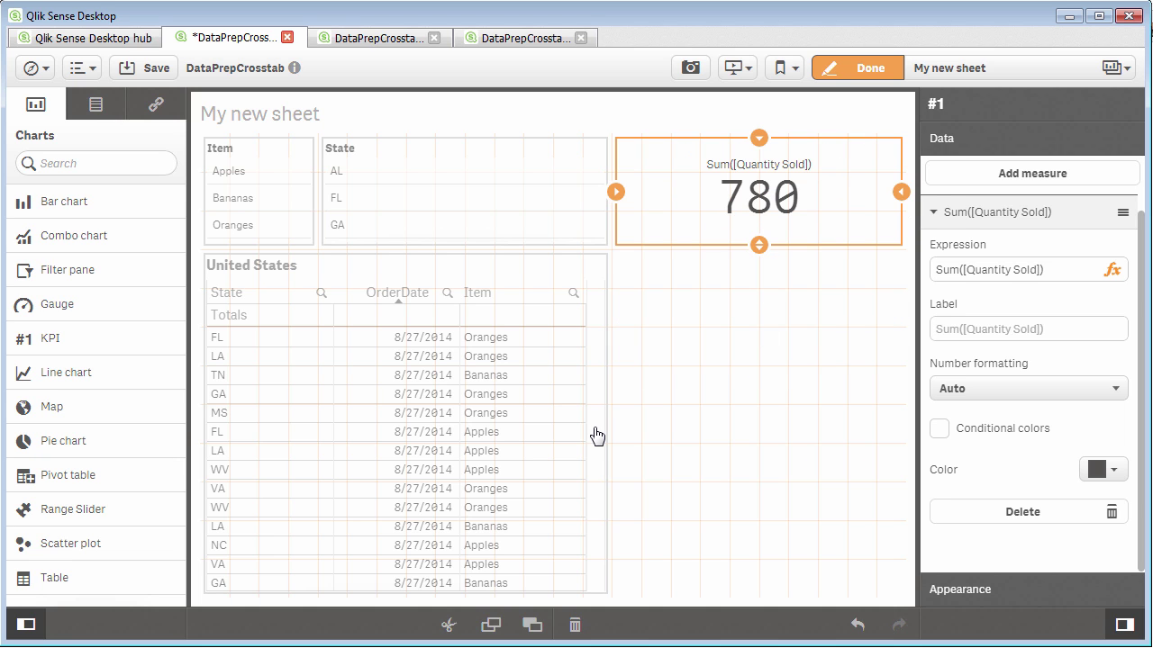
click(596, 436)
Widen the United States table and move Item and Sales before OrderDate
drag(609, 424, 808, 441)
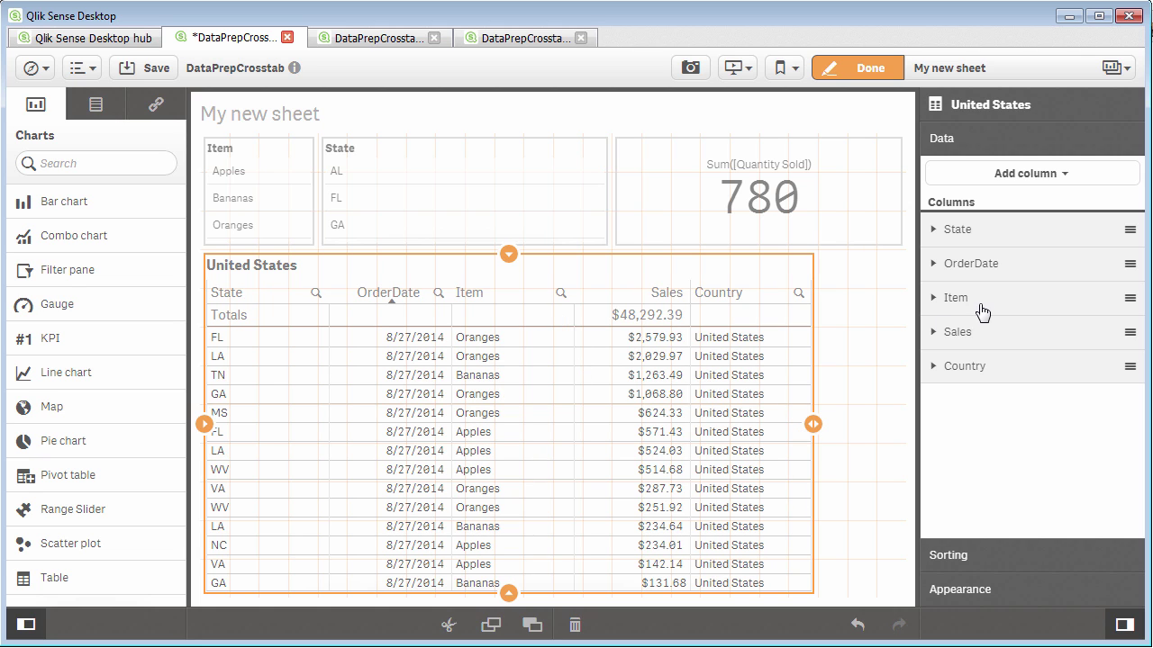
drag(982, 310, 986, 270)
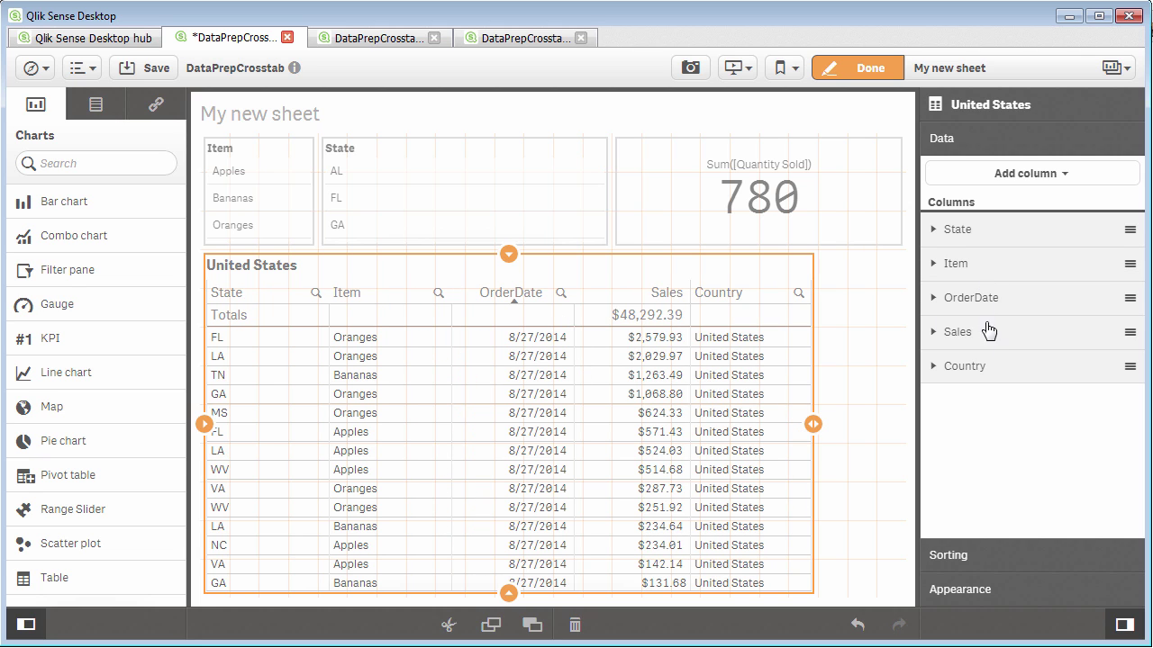
drag(989, 331, 991, 303)
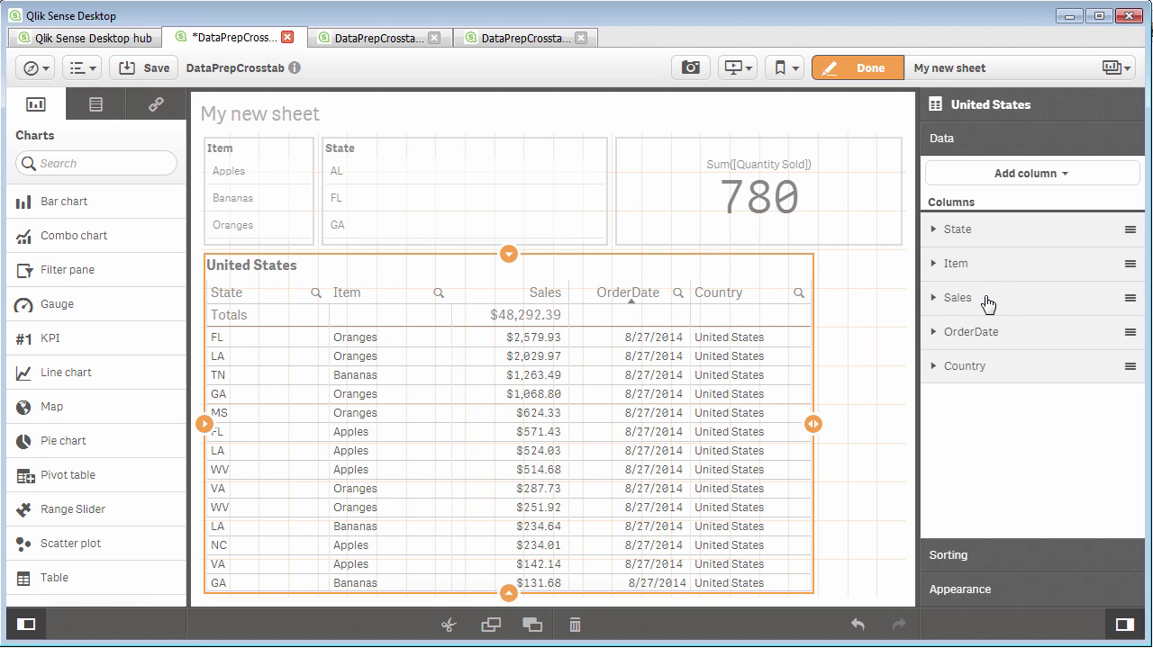
Add a Sum(Quantity Sold) measure column after Sales, then finish editing the sheet
click(95, 104)
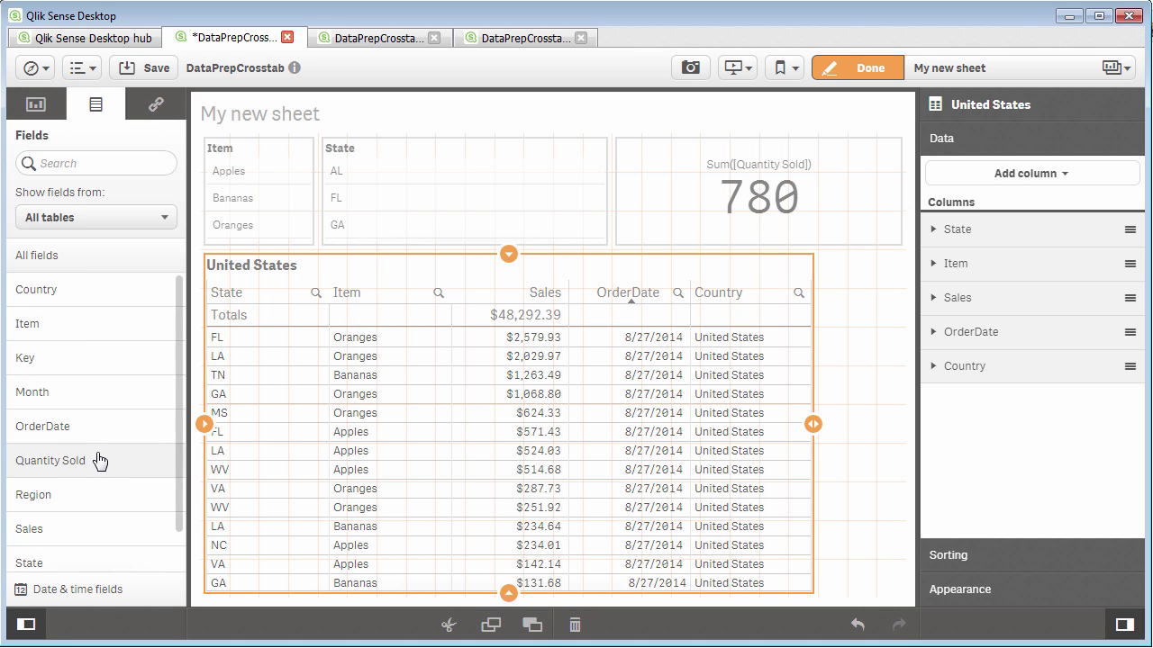
drag(99, 461, 510, 471)
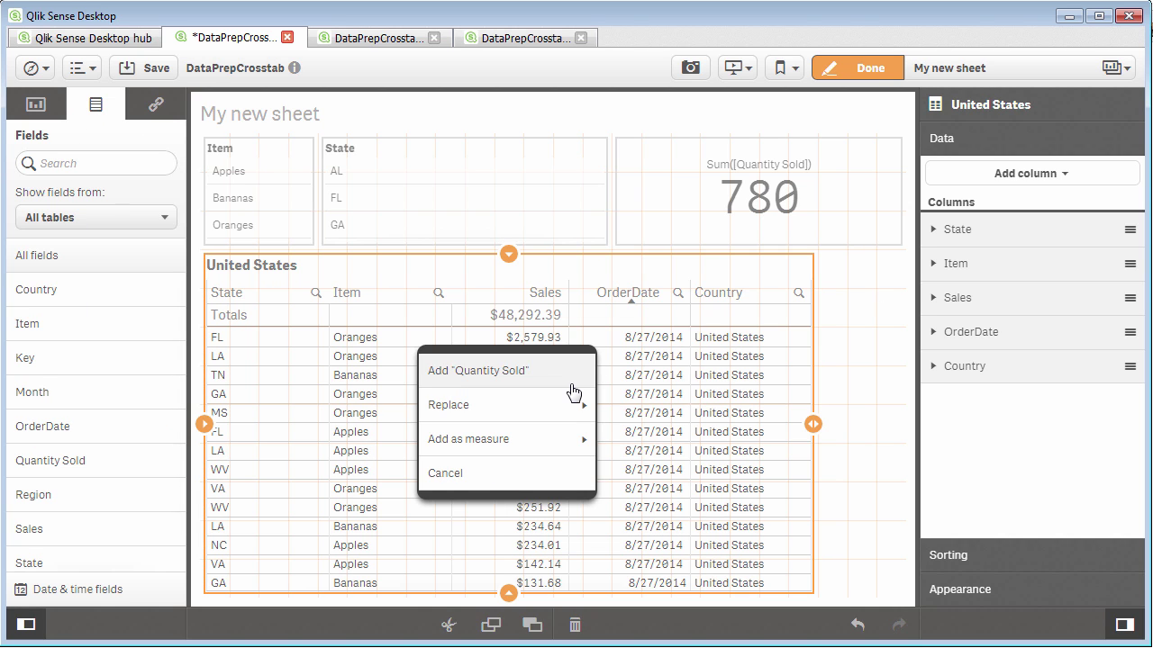
click(571, 437)
click(554, 407)
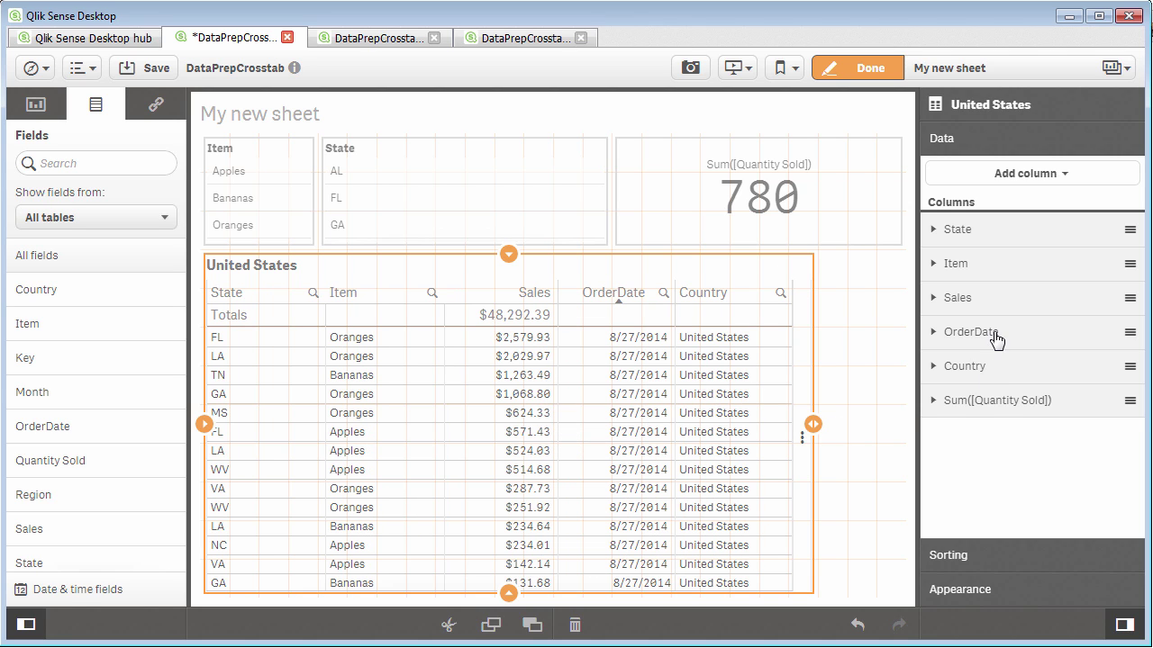
drag(1002, 401, 1000, 337)
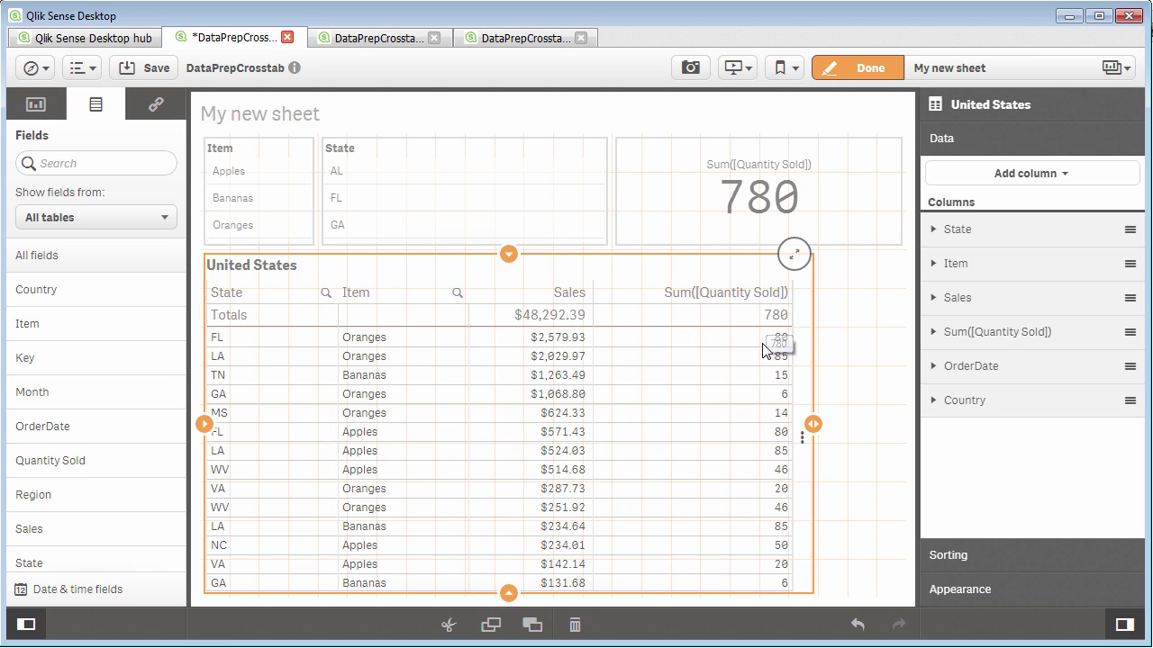
click(867, 68)
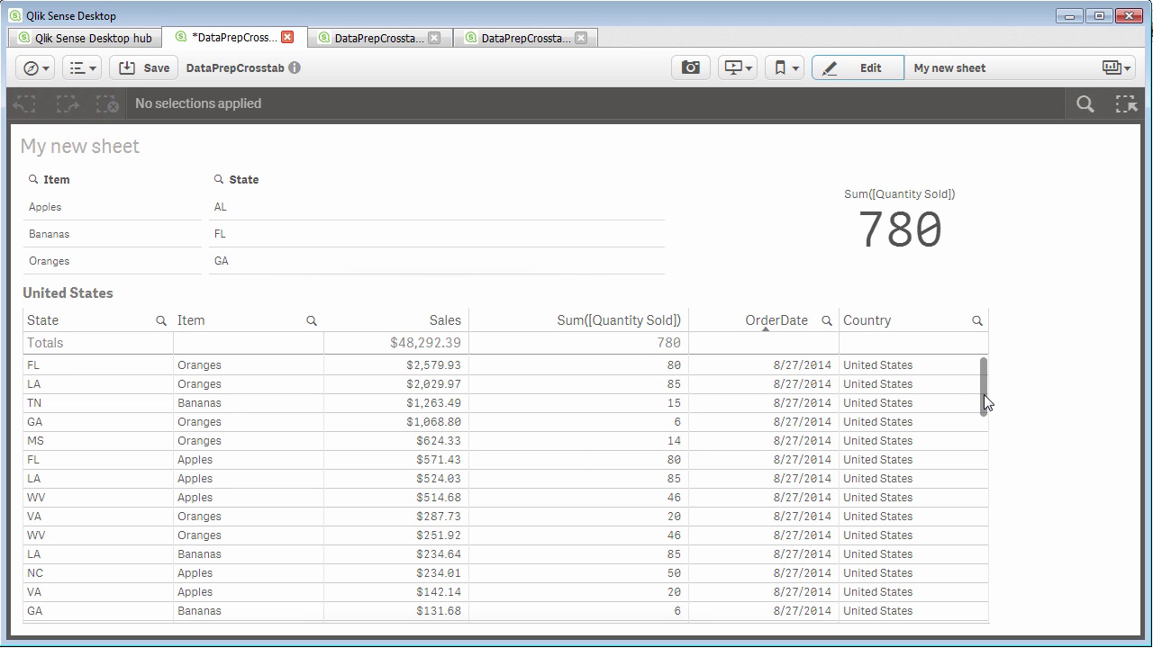
Scroll the United States table down to the 11/8/2014 orders and back up
drag(983, 398, 985, 622)
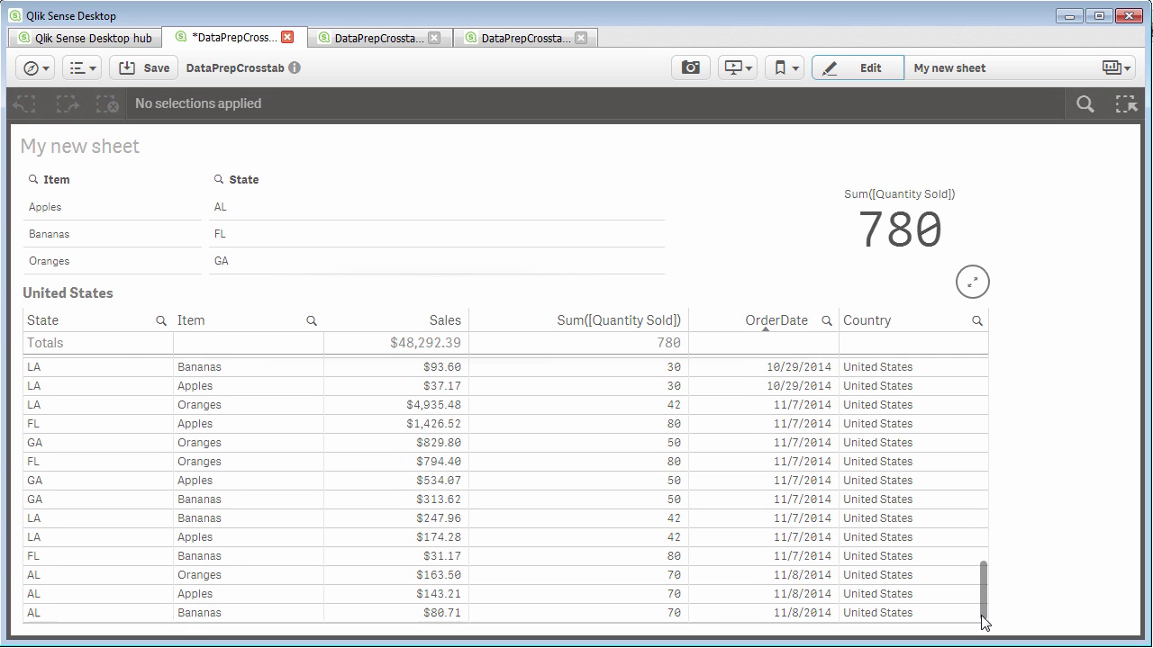
drag(985, 583, 981, 364)
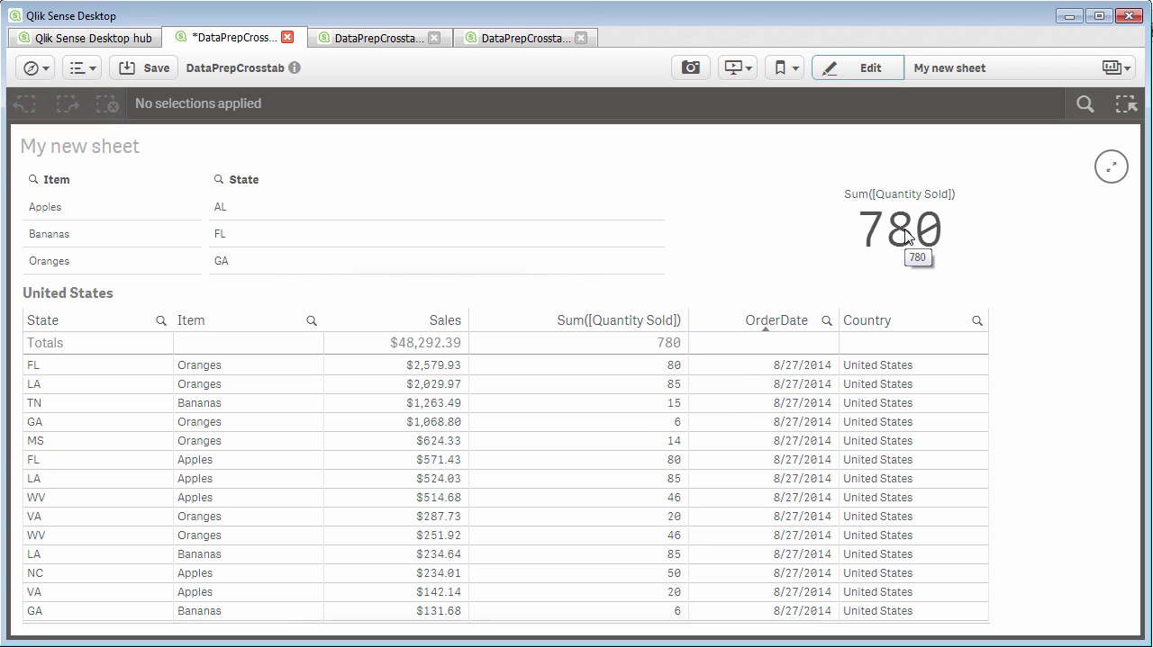
Back in edit mode, delete the Item column from the United States table
click(862, 72)
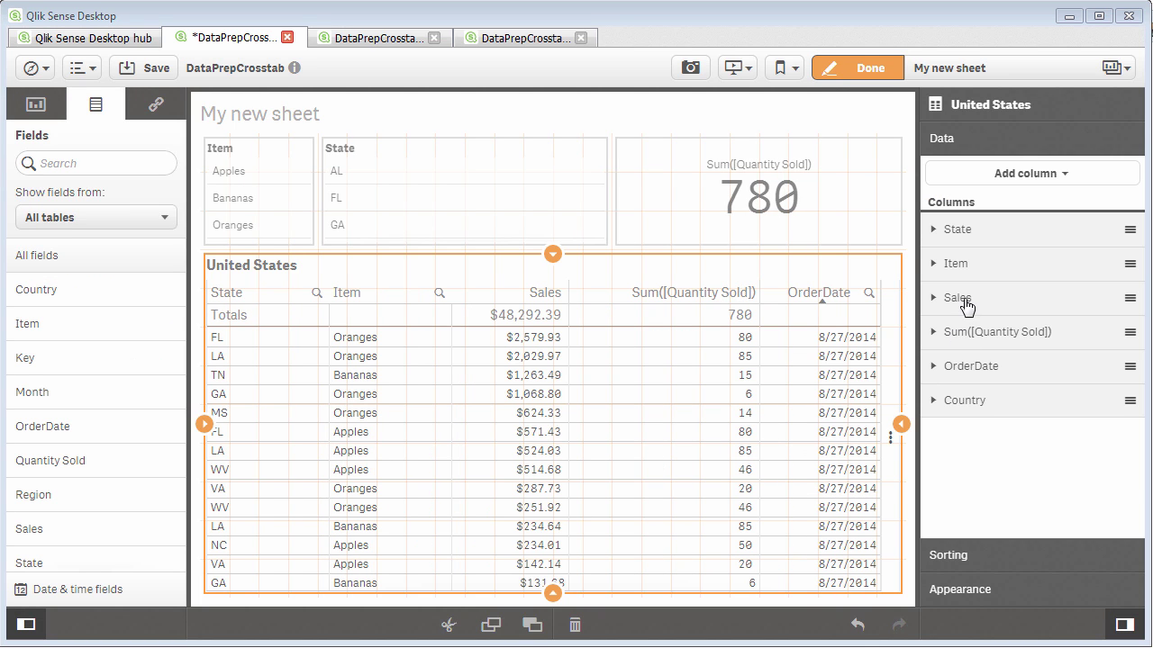
right_click(961, 263)
click(958, 241)
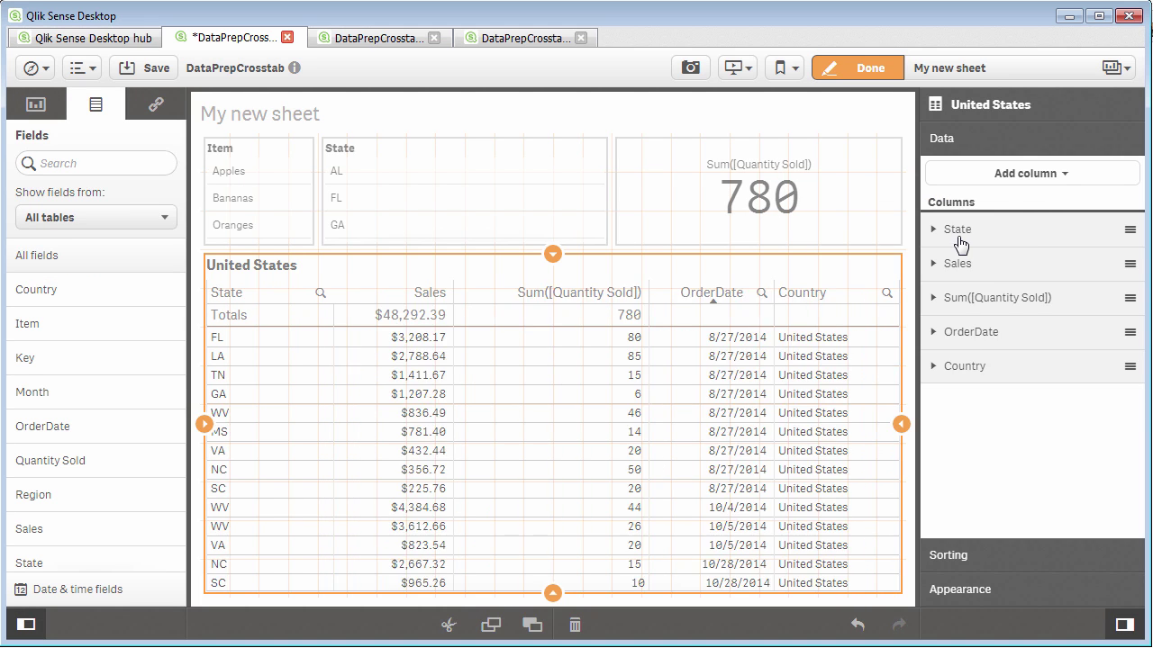